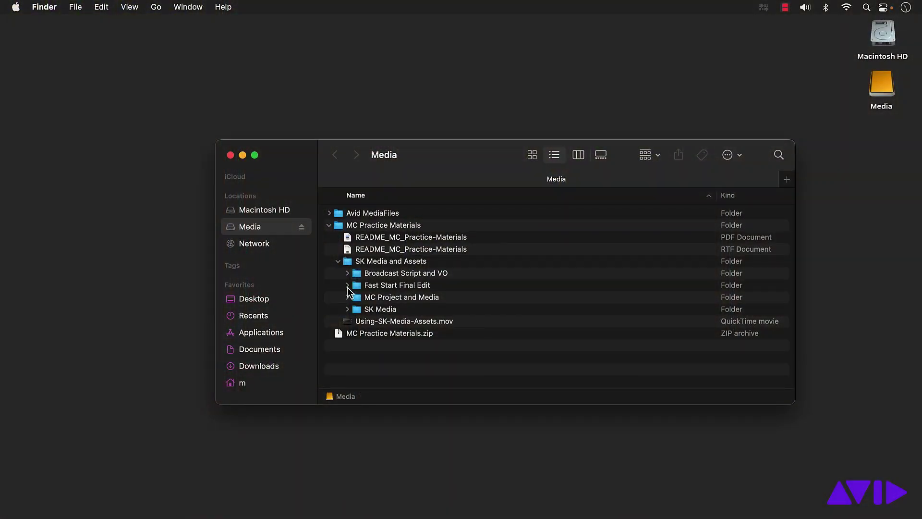
- Play the Scramble-King_FS_FIN.mp4 final edit from the Fast Start Final Edit folder in QuickTime Player
left_click(347, 286)
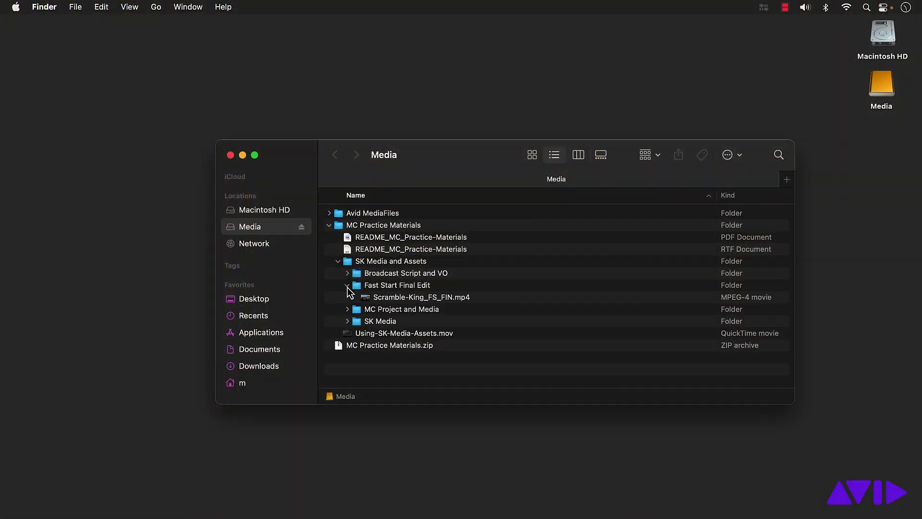
double_click(366, 298)
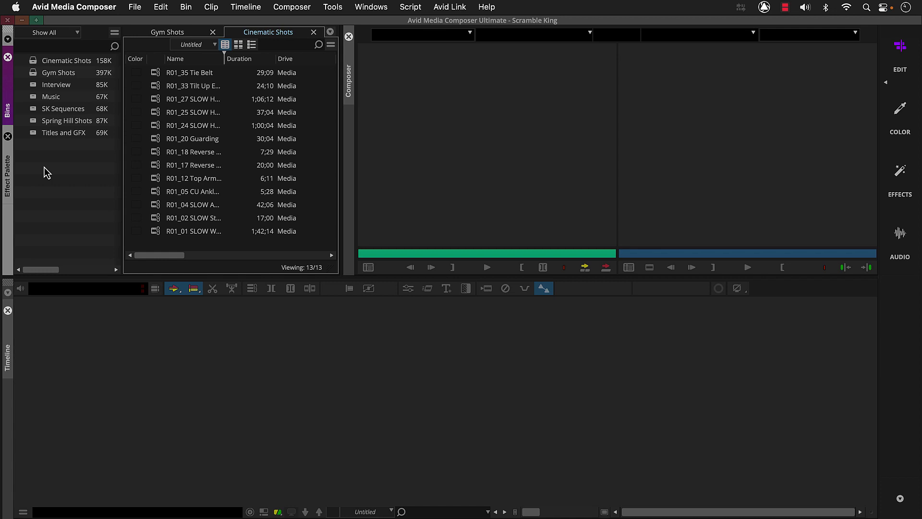
- Create a default-template 1920x1080, 23.98 fps sequence named 'Scramble King V1 rough' in SK Sequences
double_click(34, 113)
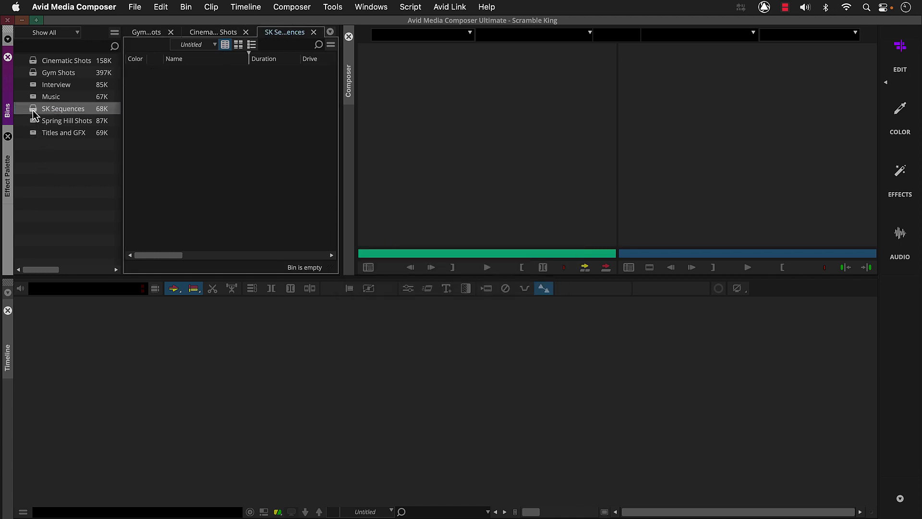
right_click(162, 108)
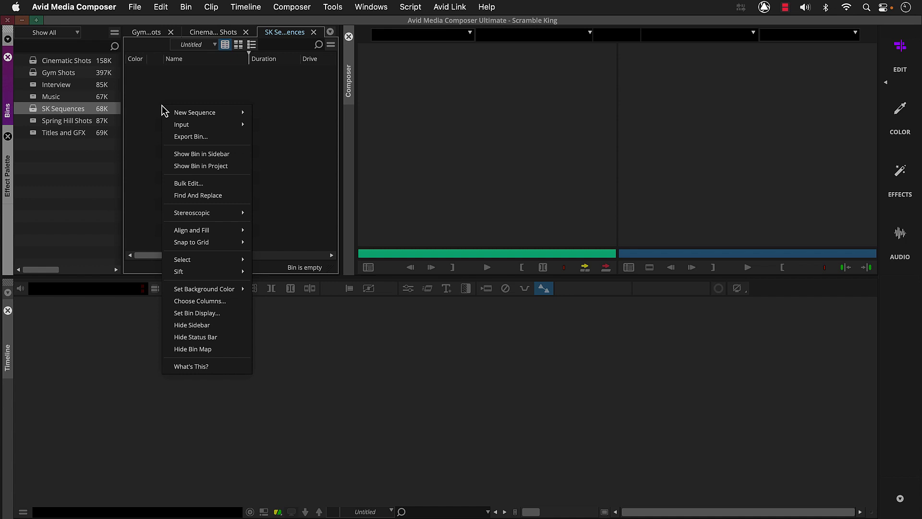
mouse_move(165, 111)
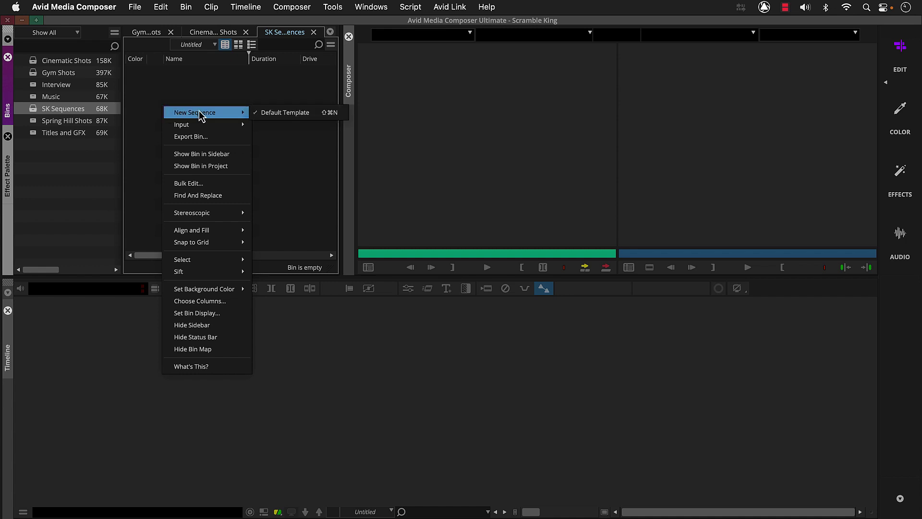
left_click(258, 112)
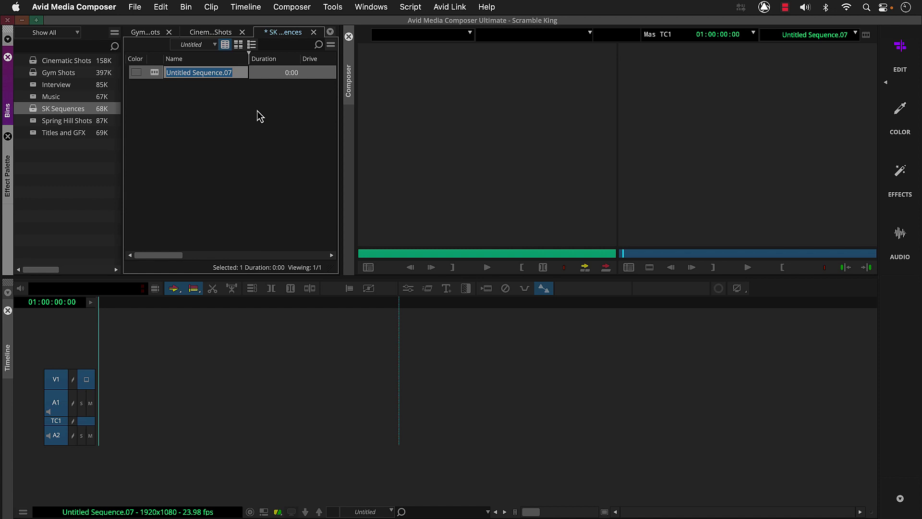
type("Scramb")
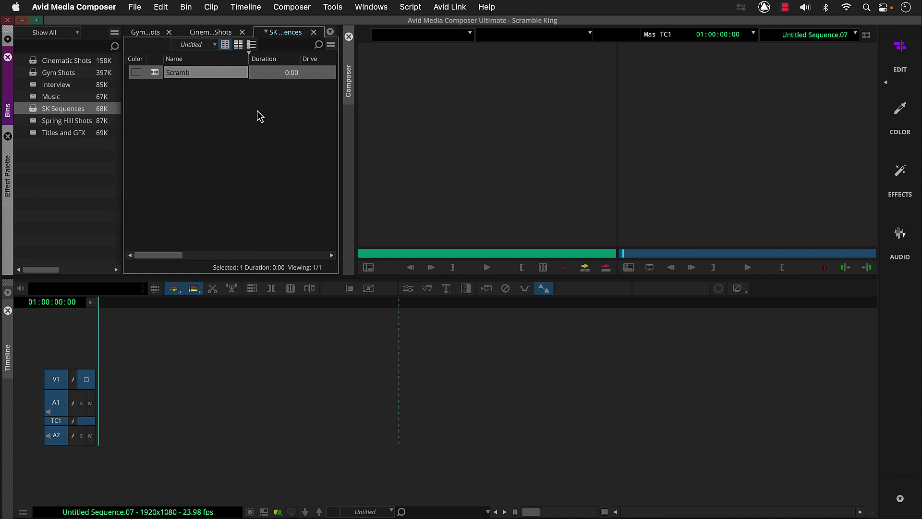
type("le King V1 rough")
key("Return")
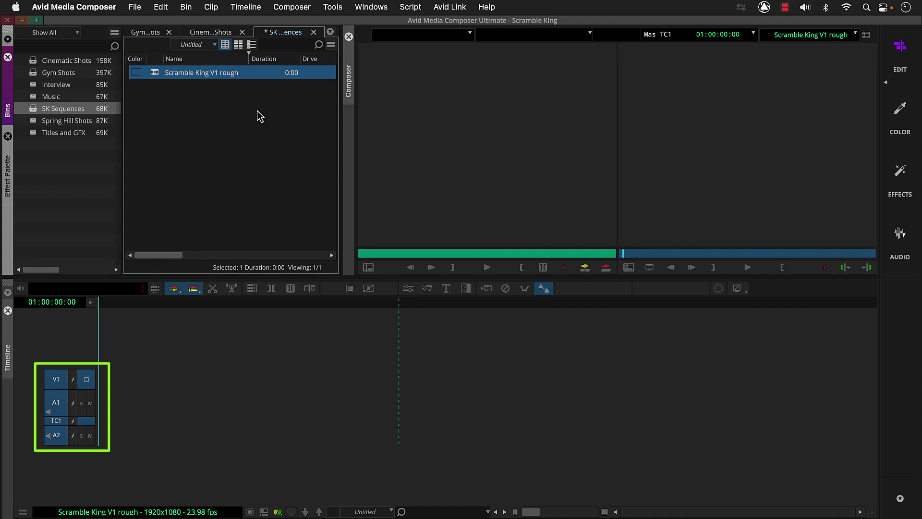
- Remove the sequence's existing A1 and A2 audio tracks, keeping V1
left_click(57, 383)
key("Delete")
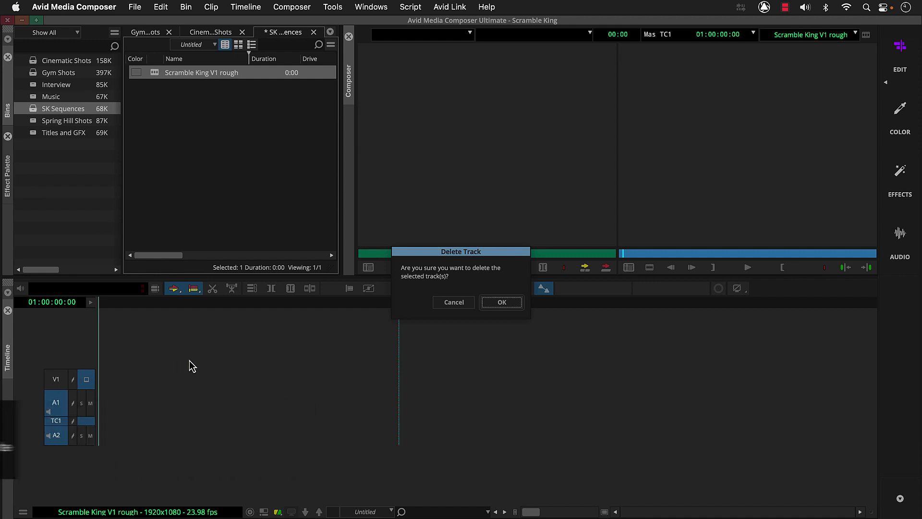
left_click(487, 305)
- Add two new audio tracks, A1 and A2, and reselect the V1 track
right_click(487, 306)
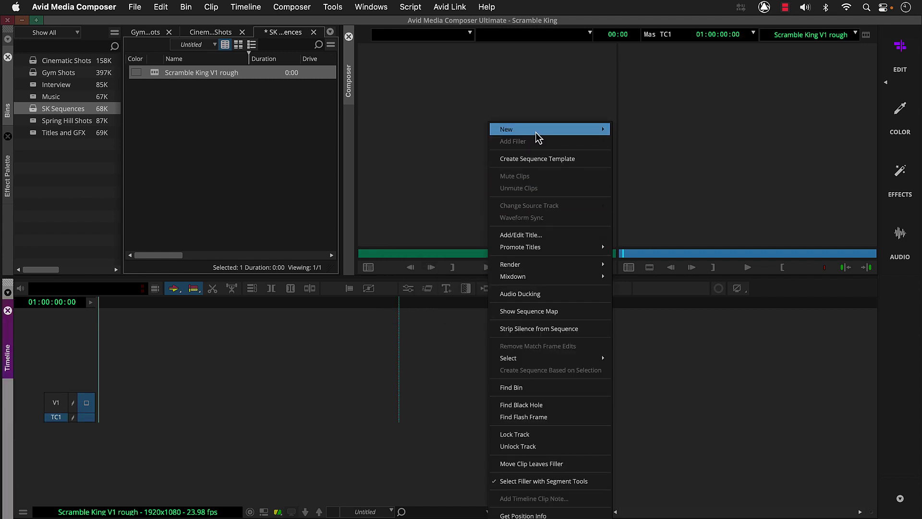
mouse_move(536, 132)
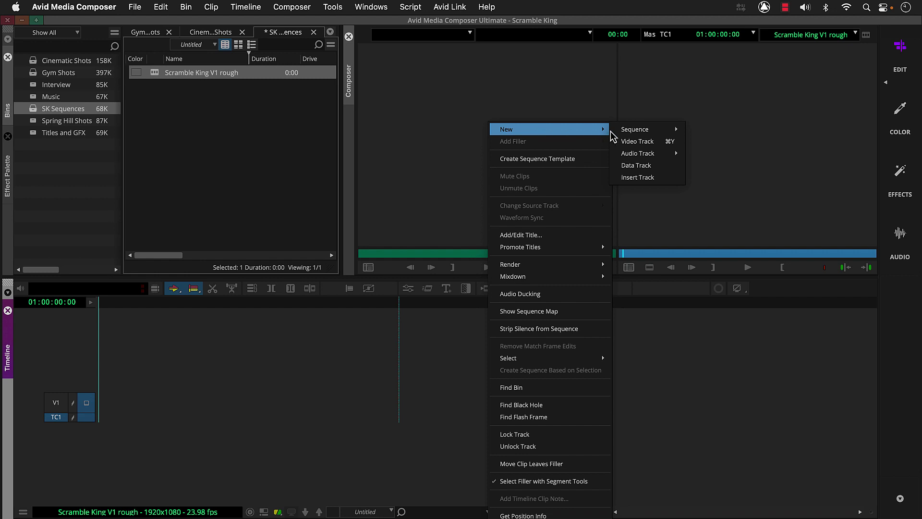
mouse_move(615, 156)
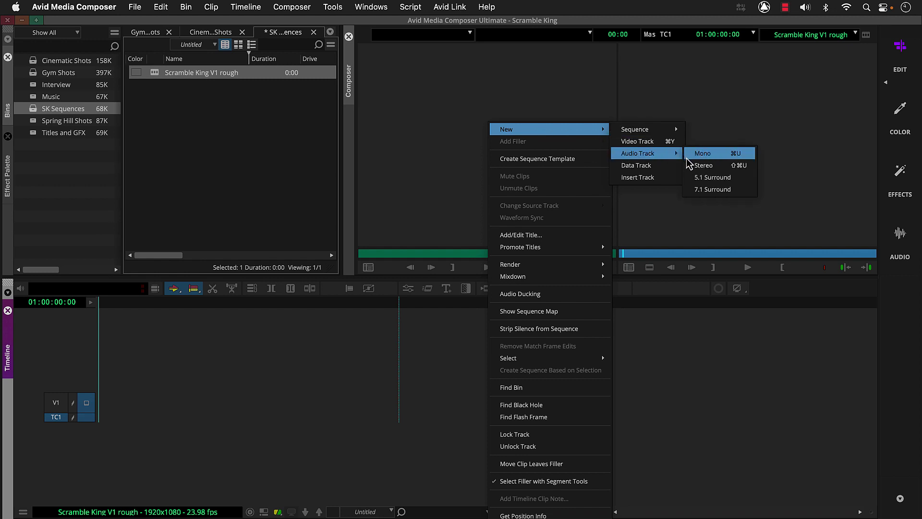
left_click(703, 165)
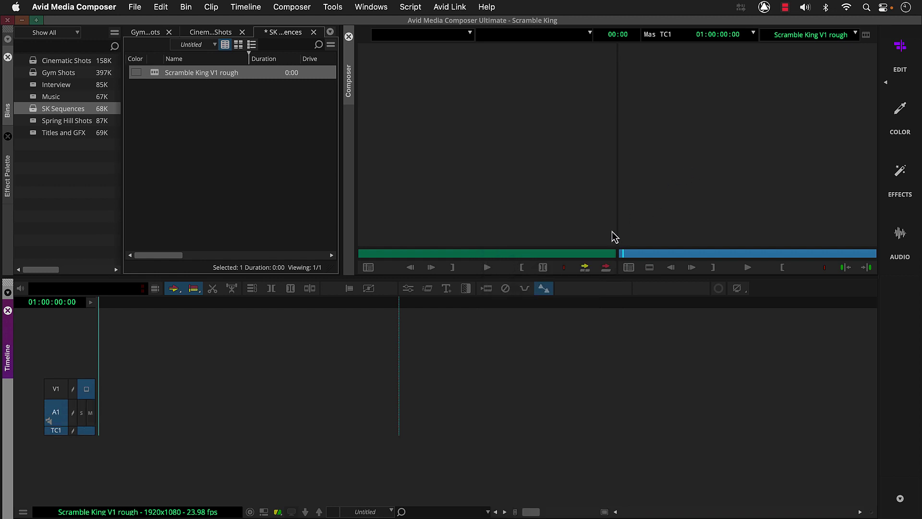
right_click(480, 336)
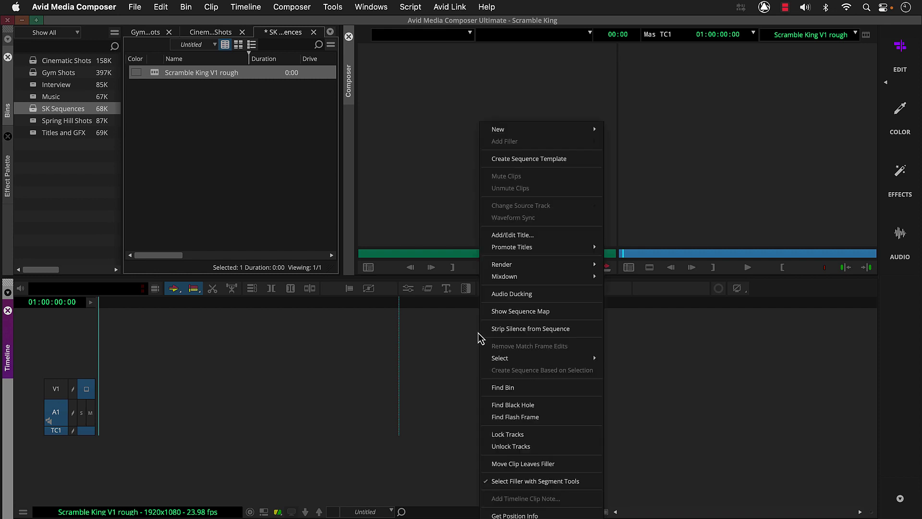
mouse_move(543, 138)
mouse_move(607, 153)
left_click(680, 166)
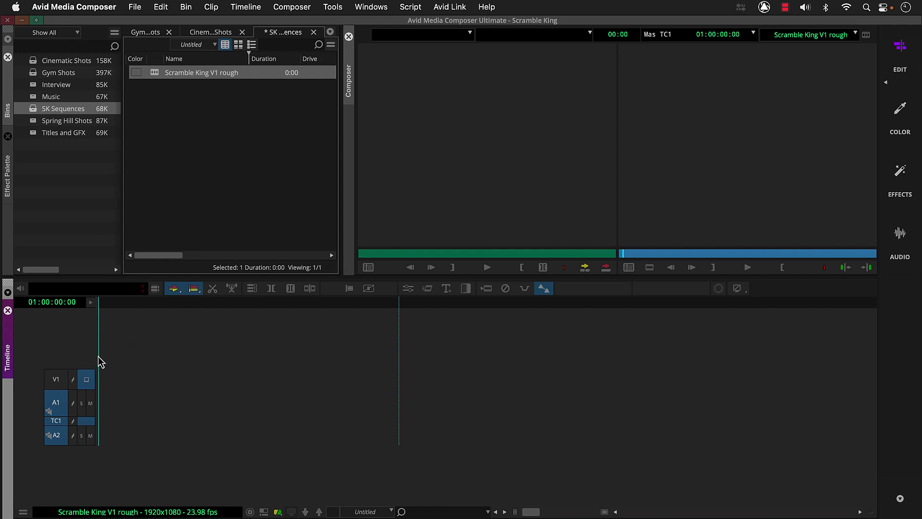
left_click(59, 383)
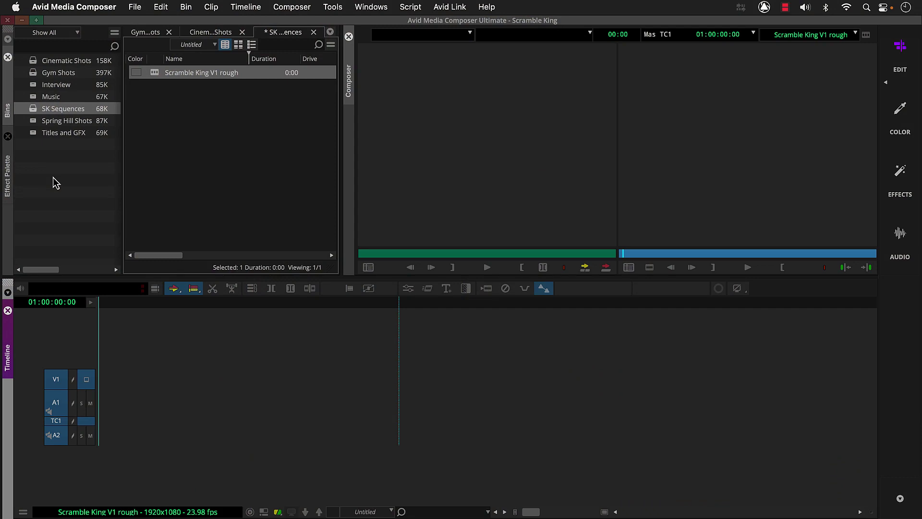
- Mark a 9-second soundbite of the R04_03 interview and splice it onto V1 and A1
double_click(51, 85)
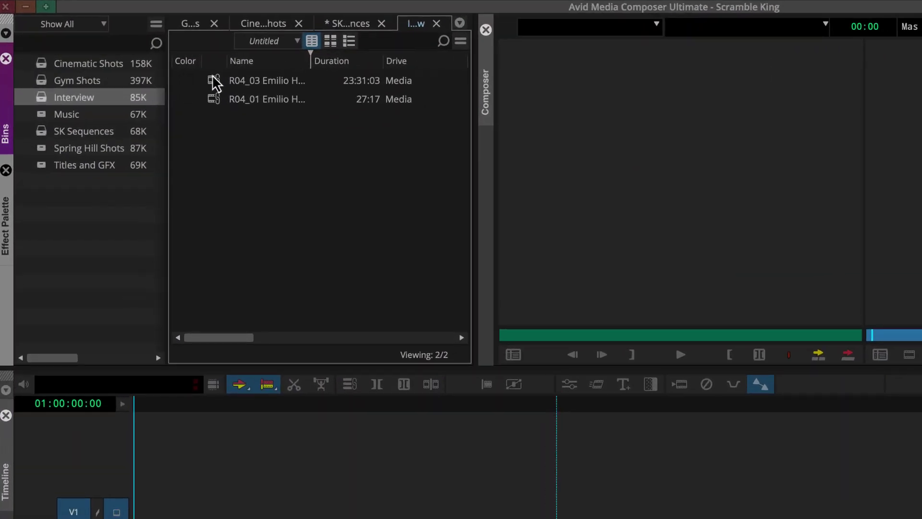
double_click(215, 82)
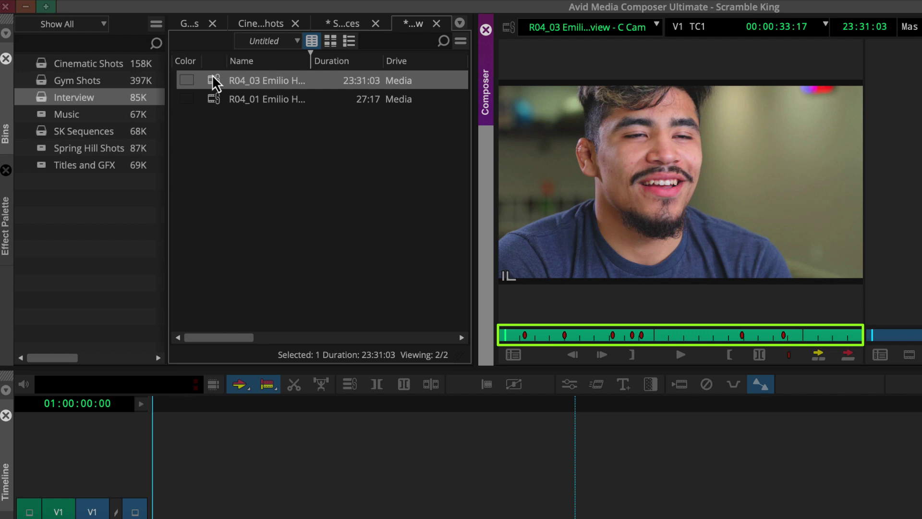
left_click(525, 336)
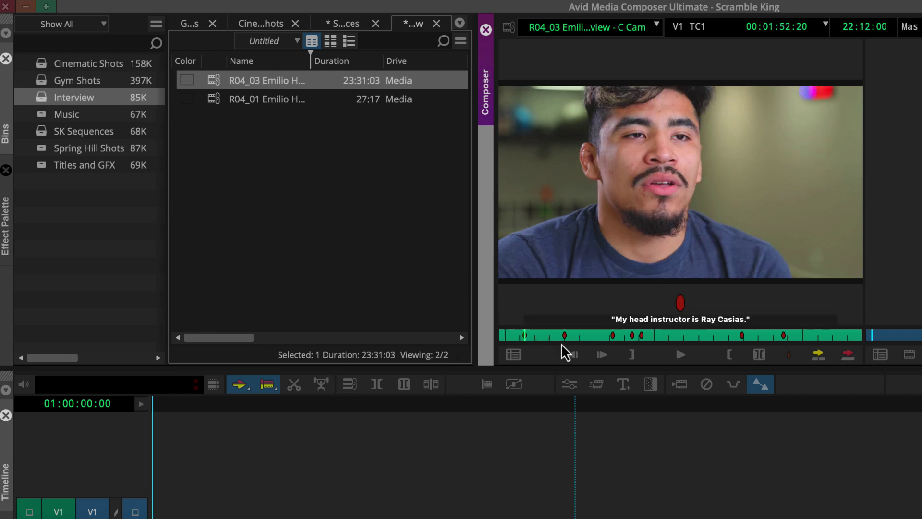
left_click(625, 356)
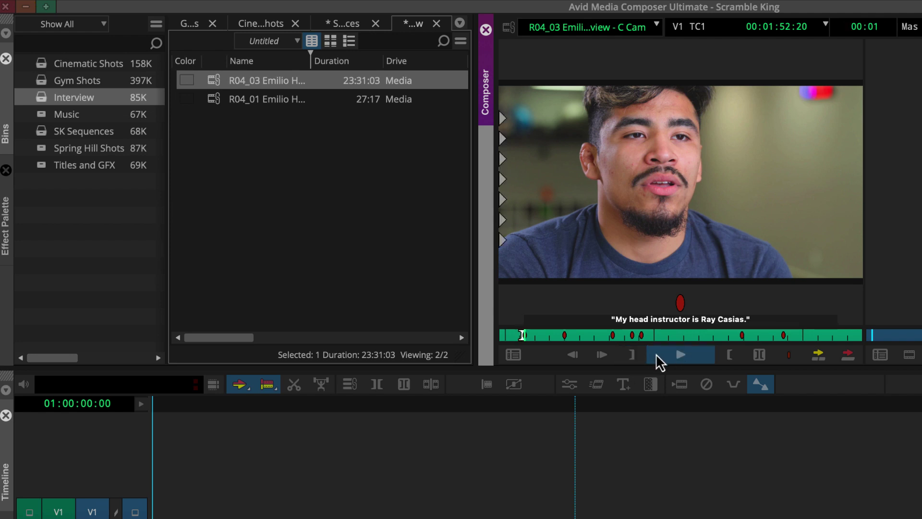
left_click(656, 354)
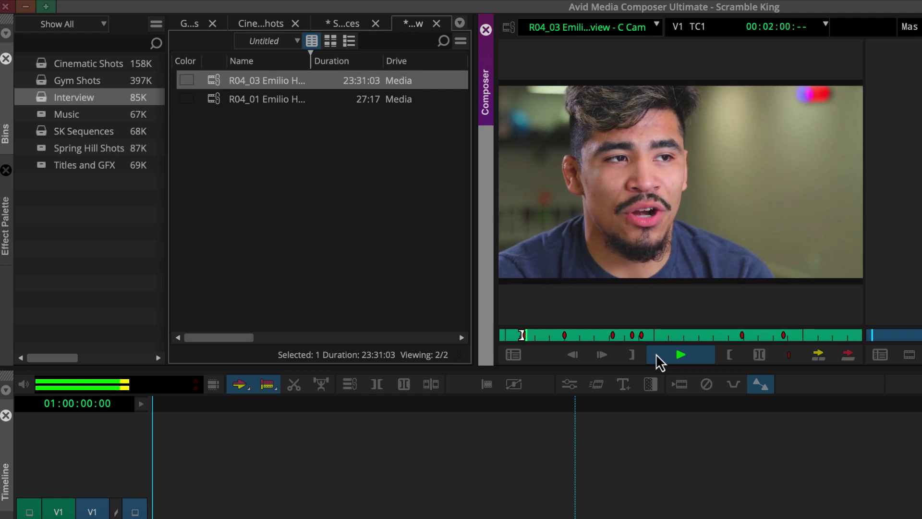
left_click(655, 353)
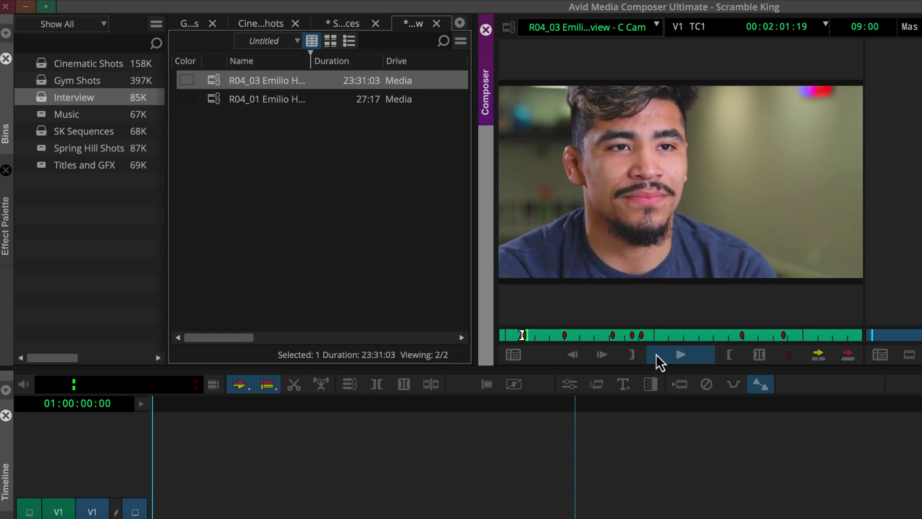
left_click(724, 355)
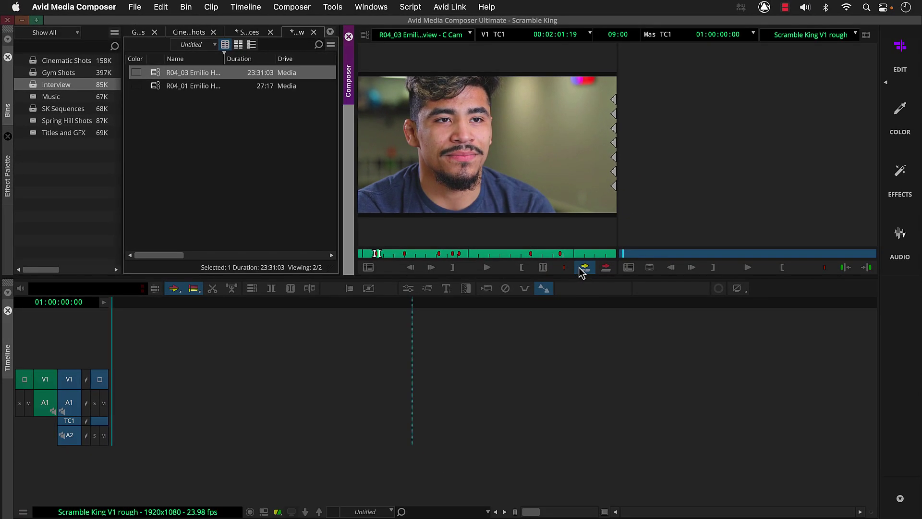
left_click(584, 267)
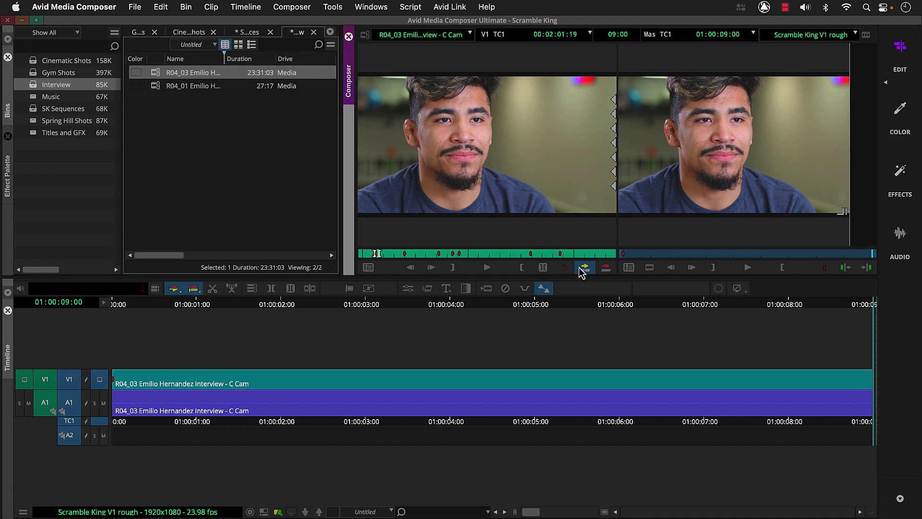
- Mark another R04_03 section and overwrite it at 01:00:09:00, extending the sequence to 01:00:16:20
left_click(452, 254)
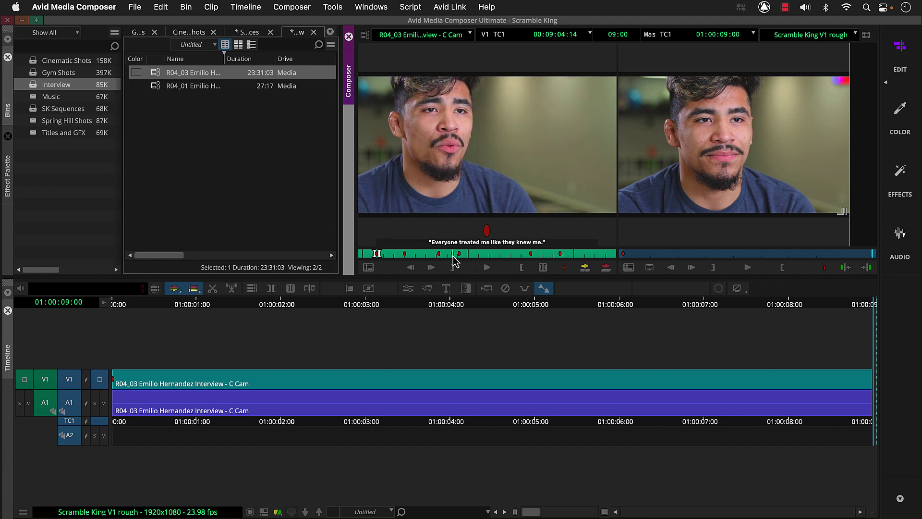
left_click(453, 266)
left_click(474, 266)
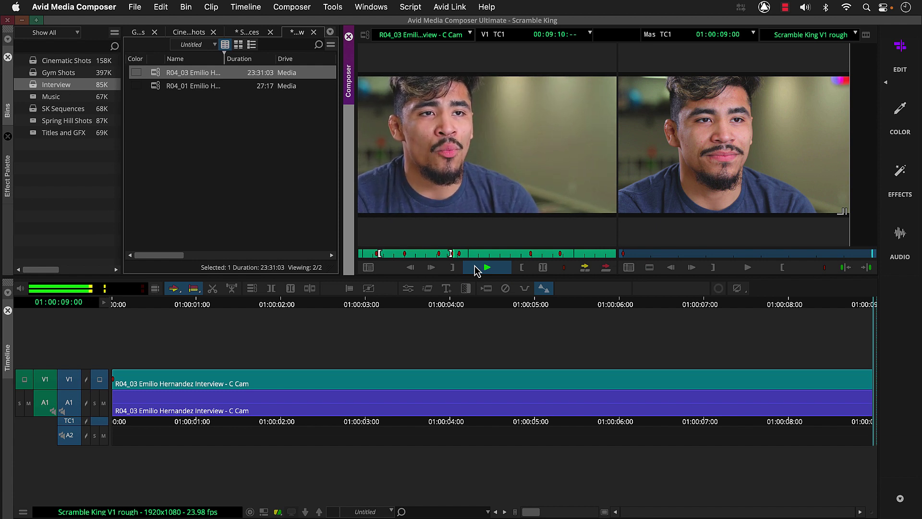
left_click(475, 266)
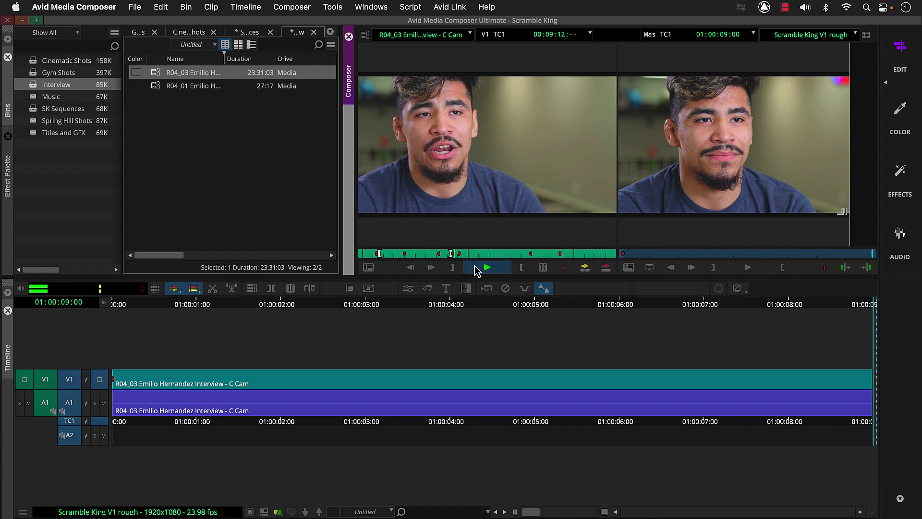
left_click(518, 268)
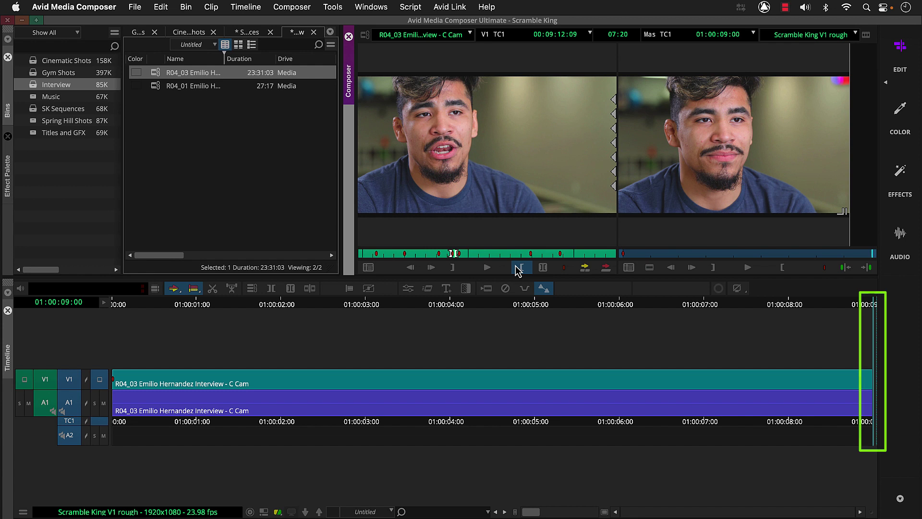
left_click(603, 267)
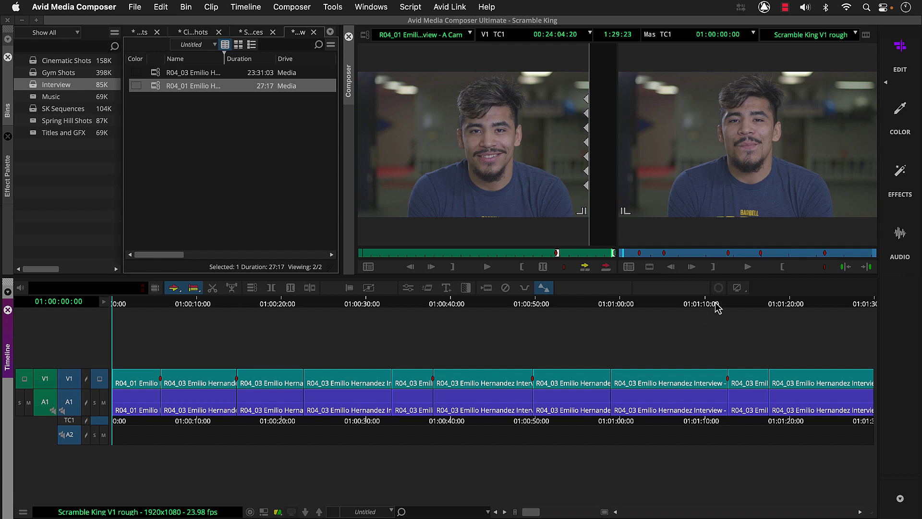
- Play the interview rough cut from the start and stop in the gap at 01:00:32:16
left_click(736, 271)
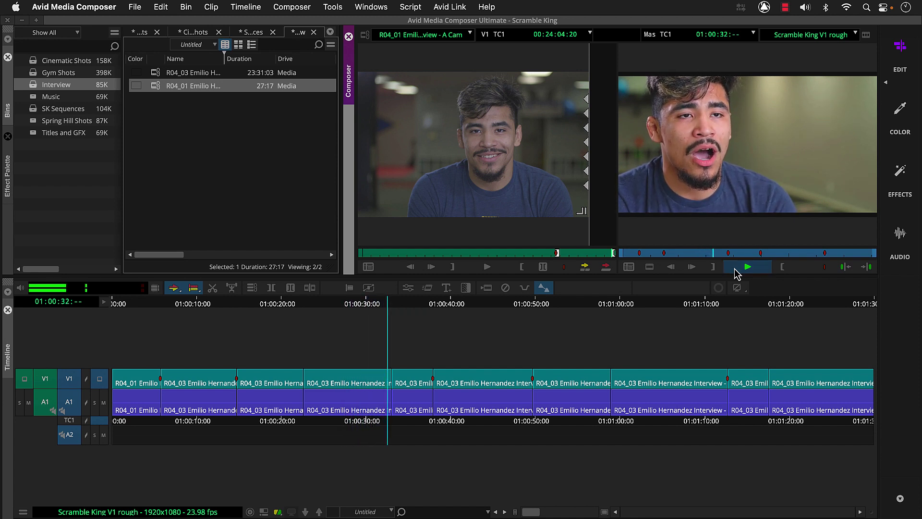
left_click(735, 270)
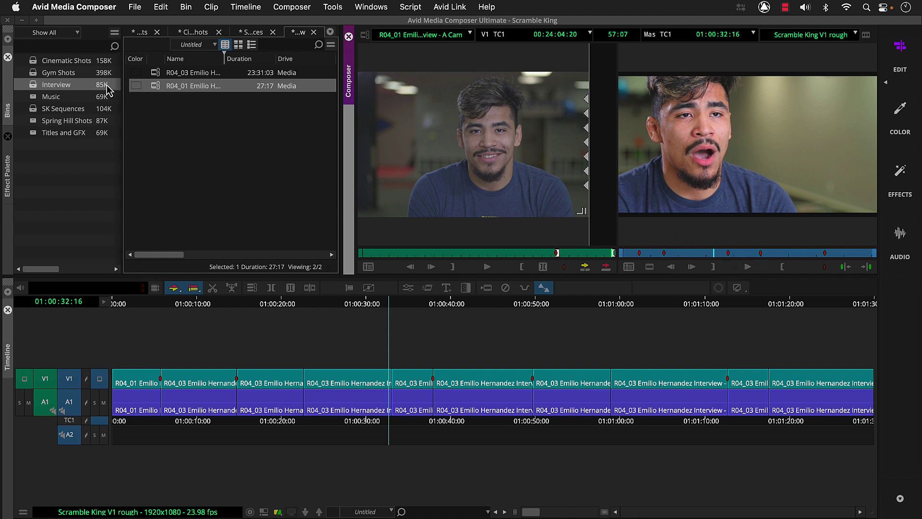
- Show the Gym Shots bin's 36 clips as thumbnails filled into the bin window
double_click(33, 74)
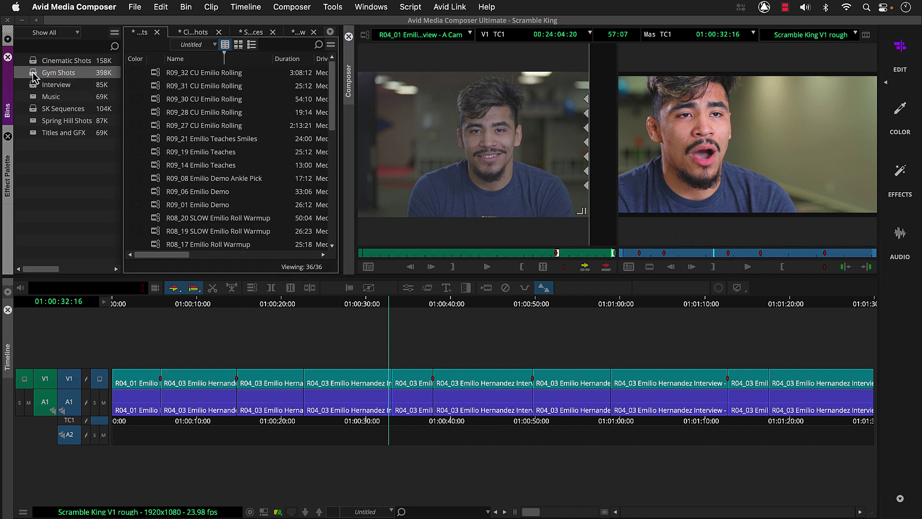
left_click(238, 44)
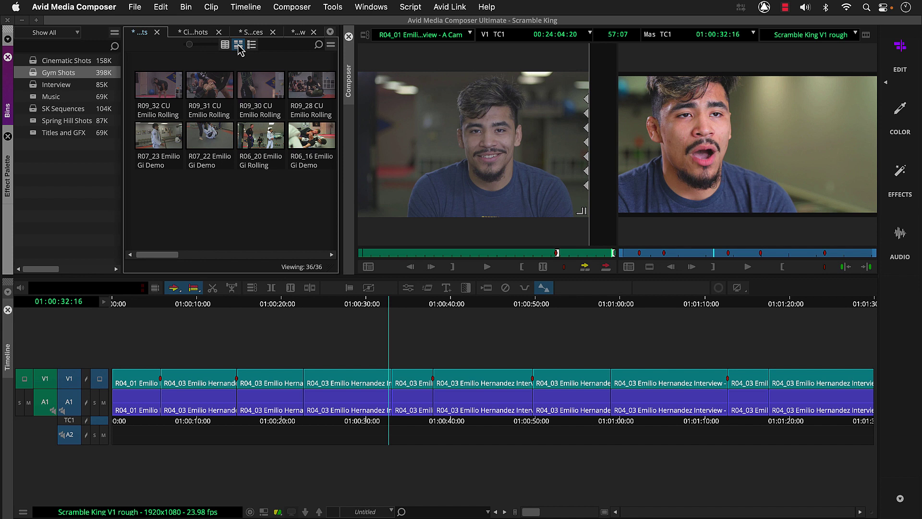
left_click(330, 46)
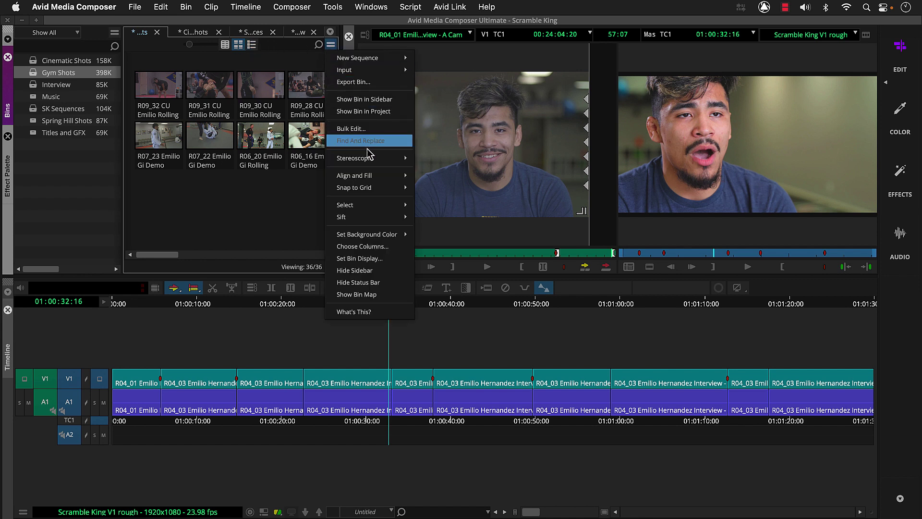
mouse_move(379, 180)
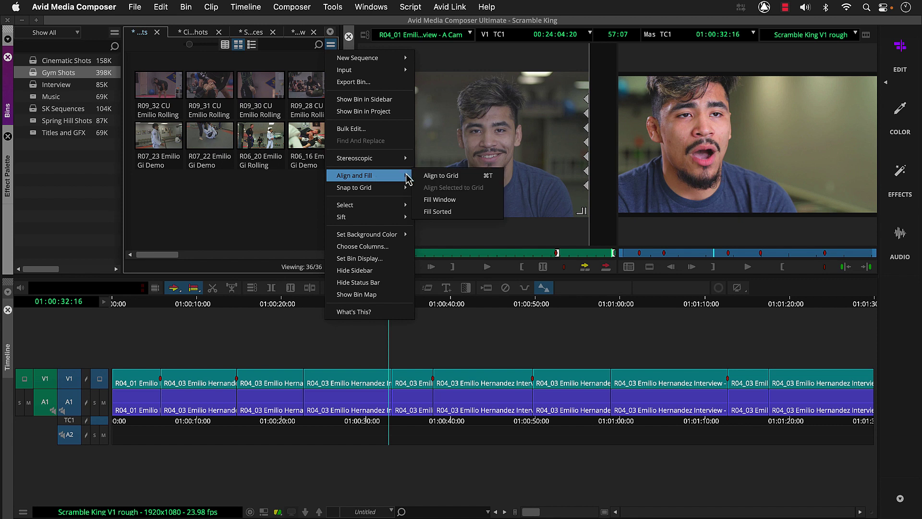
left_click(418, 202)
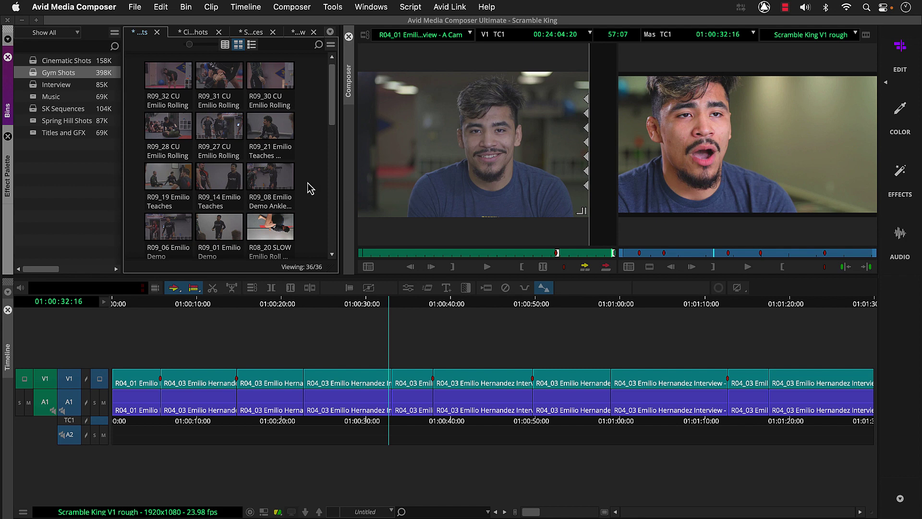
scroll(310, 187, "down", 8)
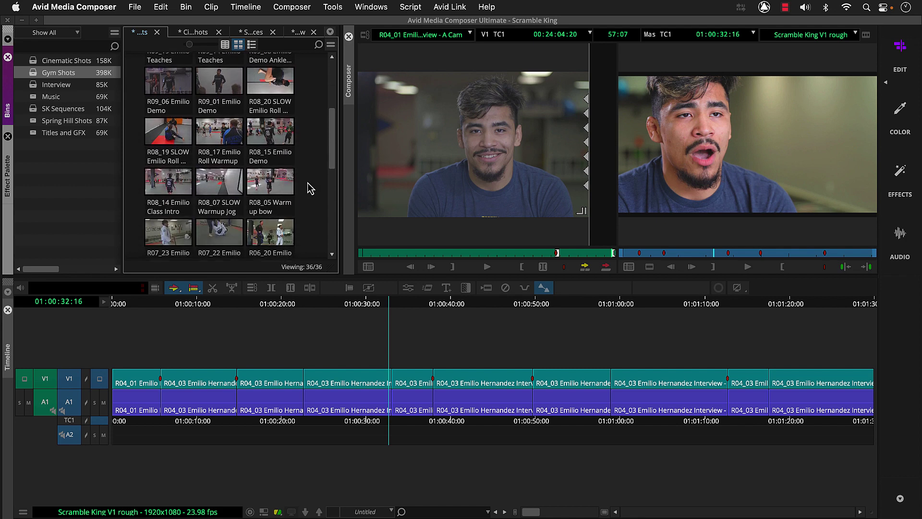
scroll(310, 188, "down", 4)
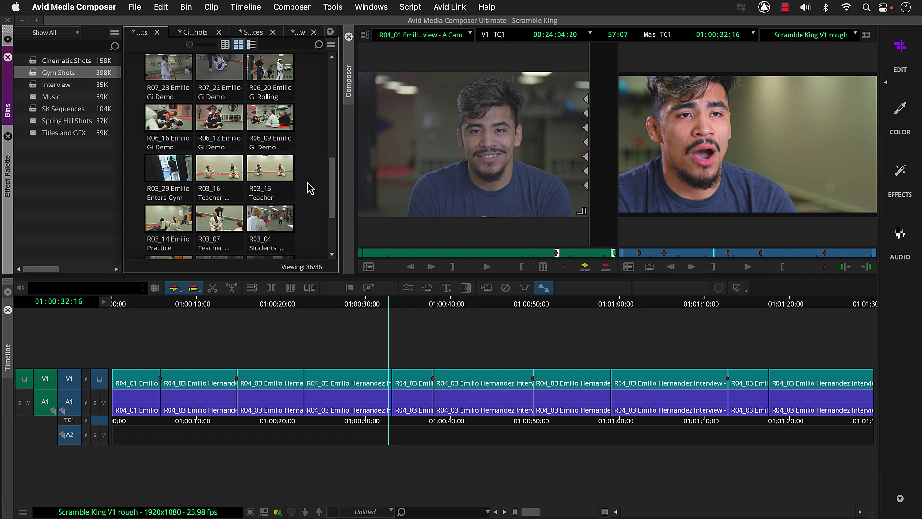
- Load the R03_14 Emilio Practice clip into the source monitor
left_click(173, 214)
double_click(174, 215)
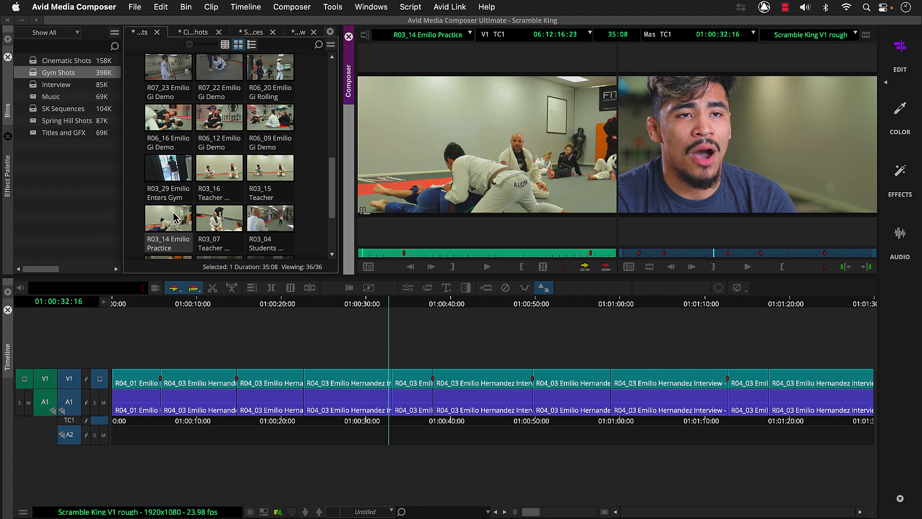
left_click(174, 216)
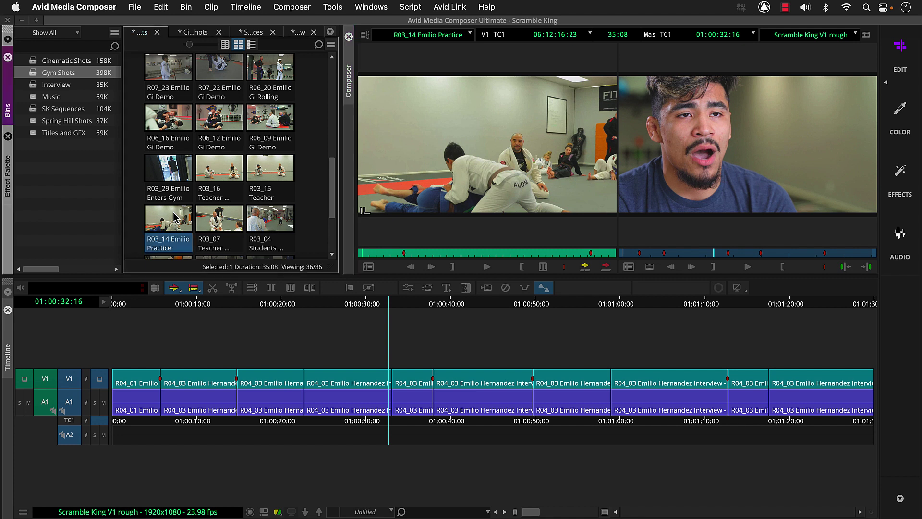
- Mark a 7:02 section and splice it in at 01:00:14:19, ending at 01:00:21:21
left_click(404, 253)
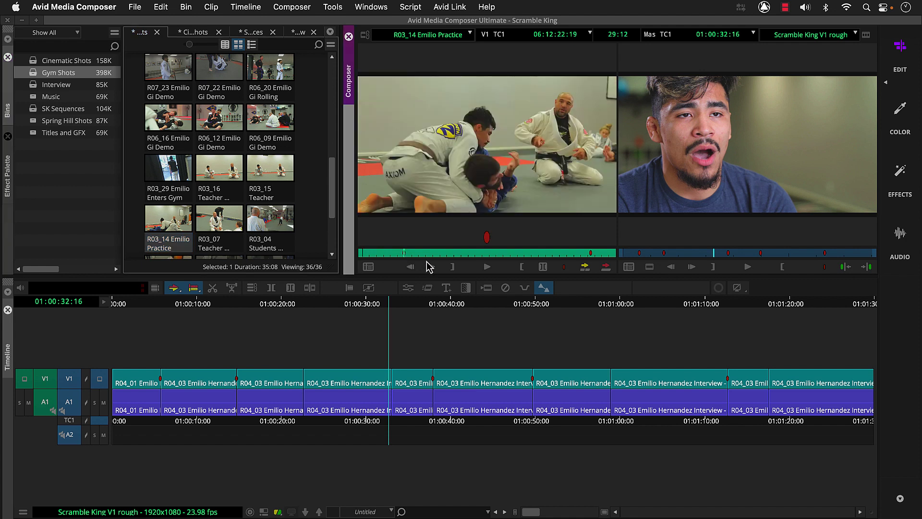
left_click(446, 266)
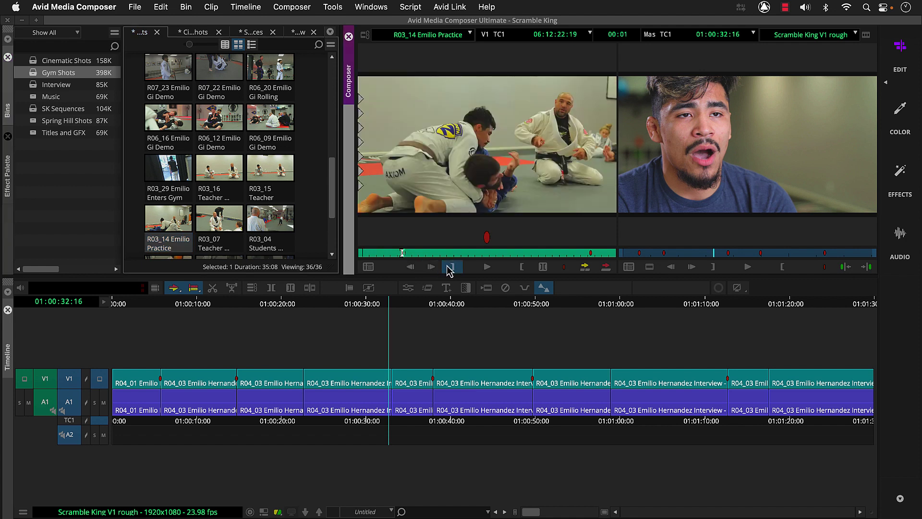
left_click(471, 267)
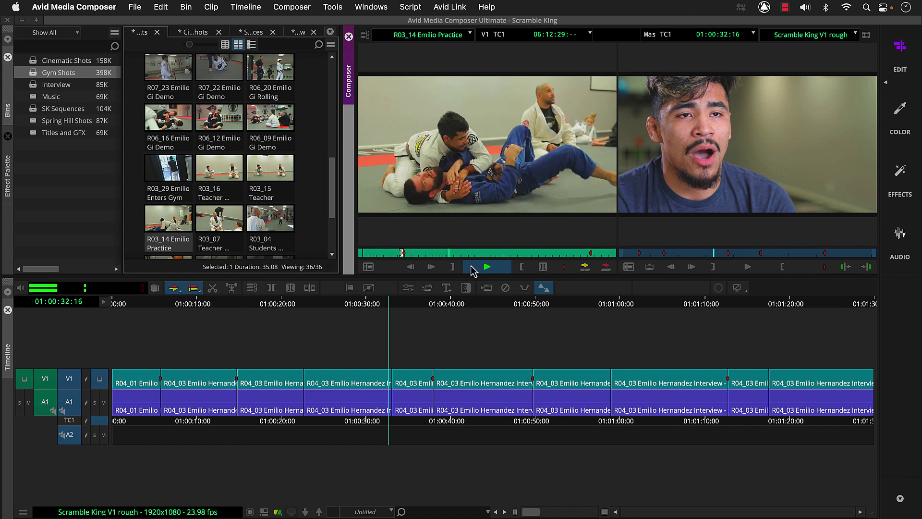
left_click(473, 269)
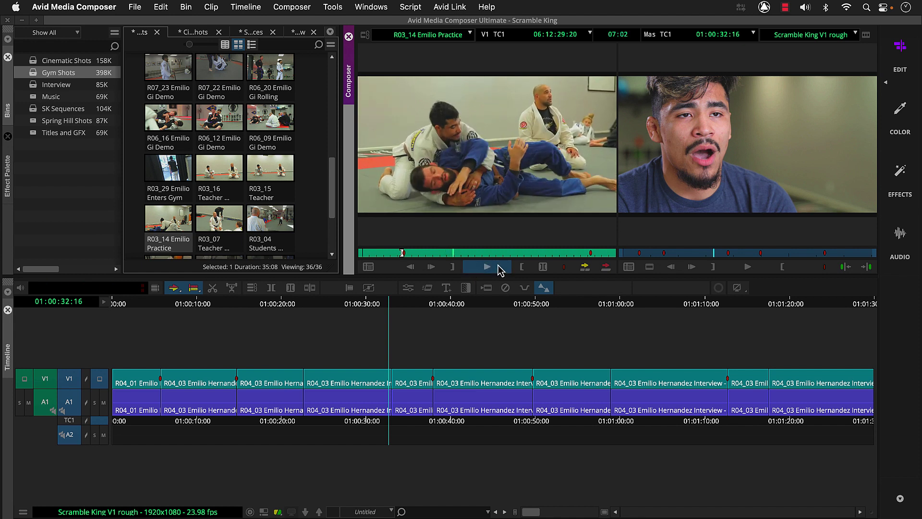
left_click(519, 267)
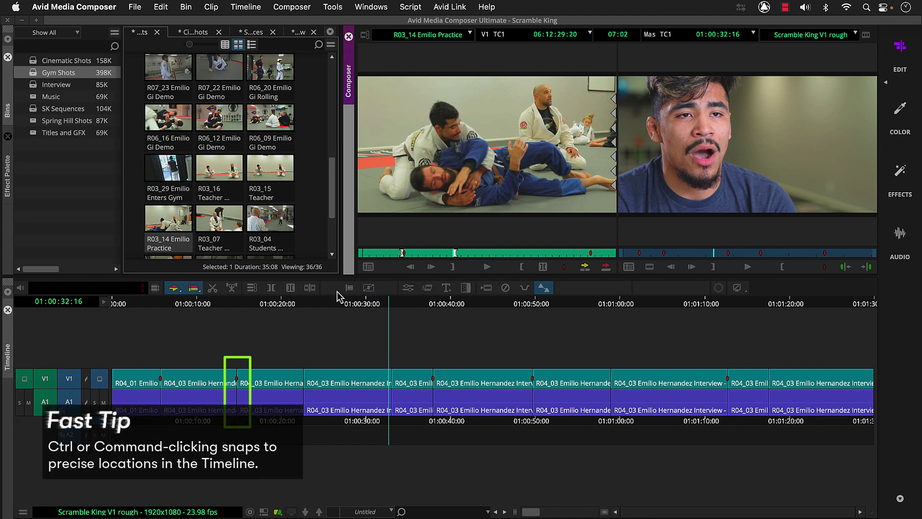
left_click(239, 304, "super")
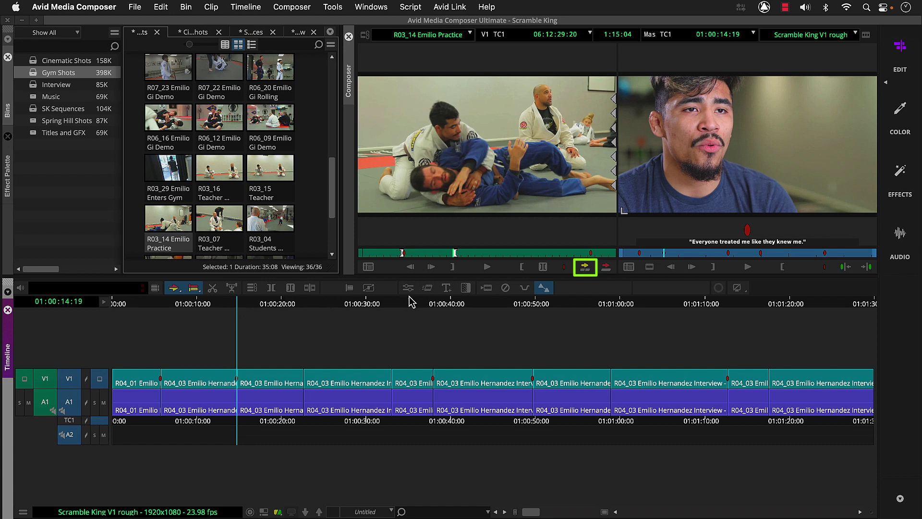
left_click(581, 269)
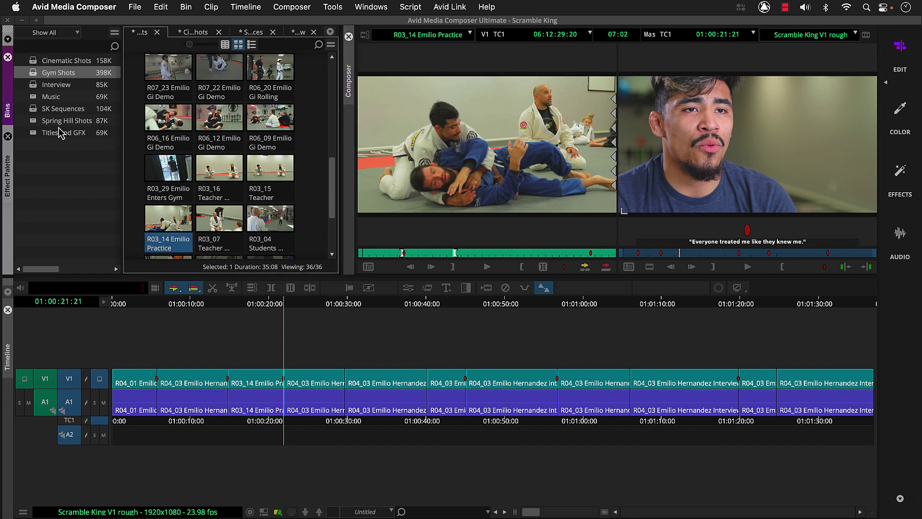
- Load the R05_04 Town Center sign clip from the Spring Hill Shots bin in Frame view
double_click(35, 123)
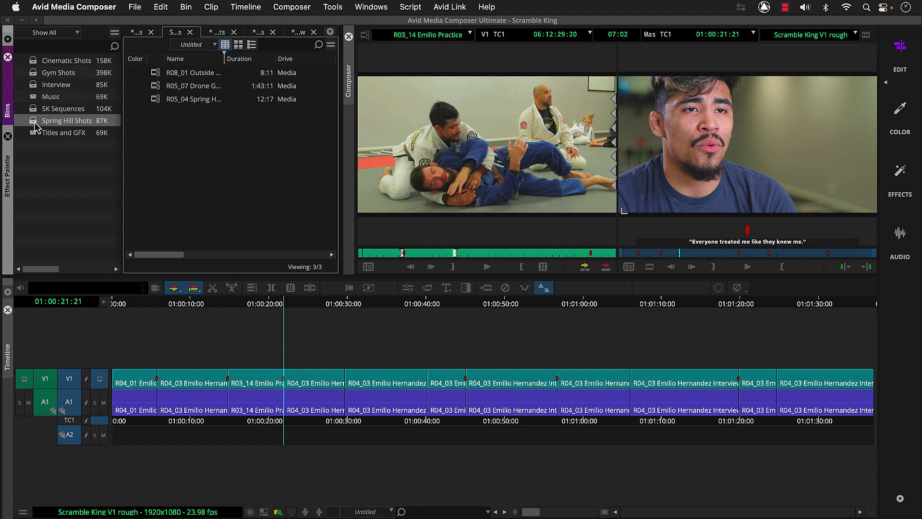
left_click(237, 45)
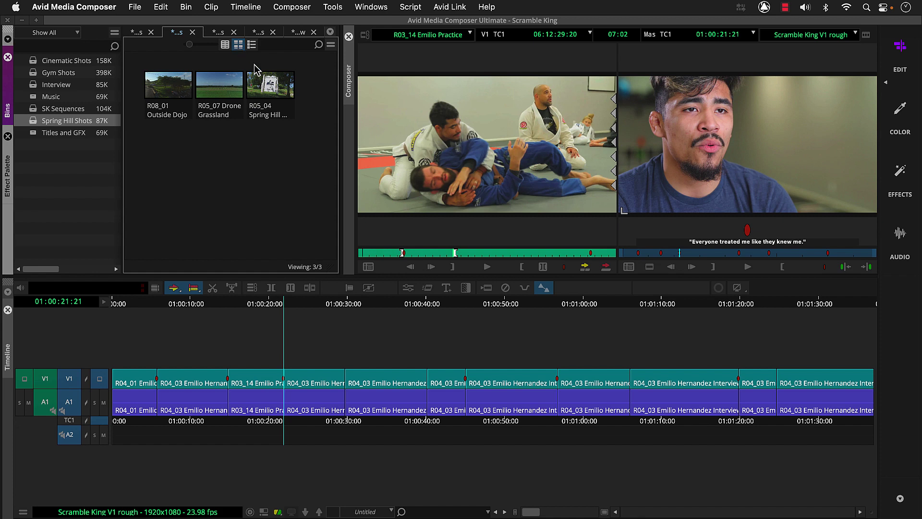
double_click(272, 88)
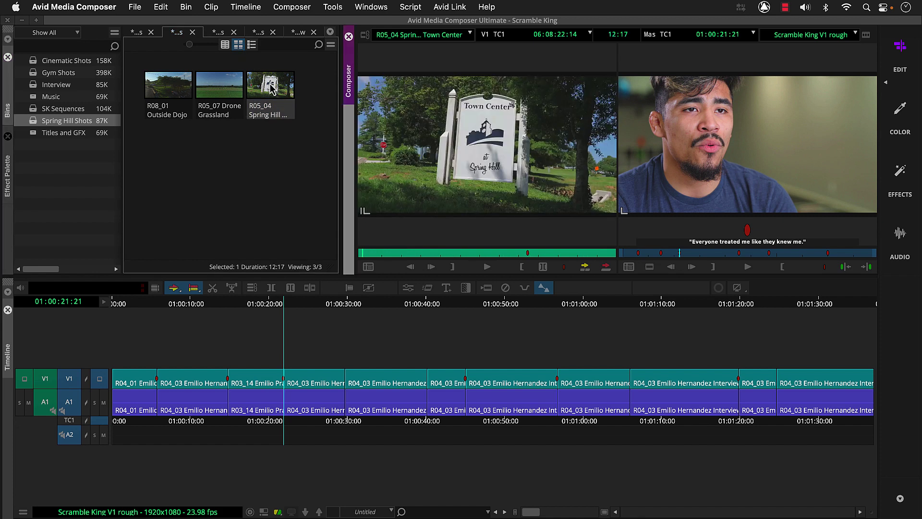
left_click(271, 88)
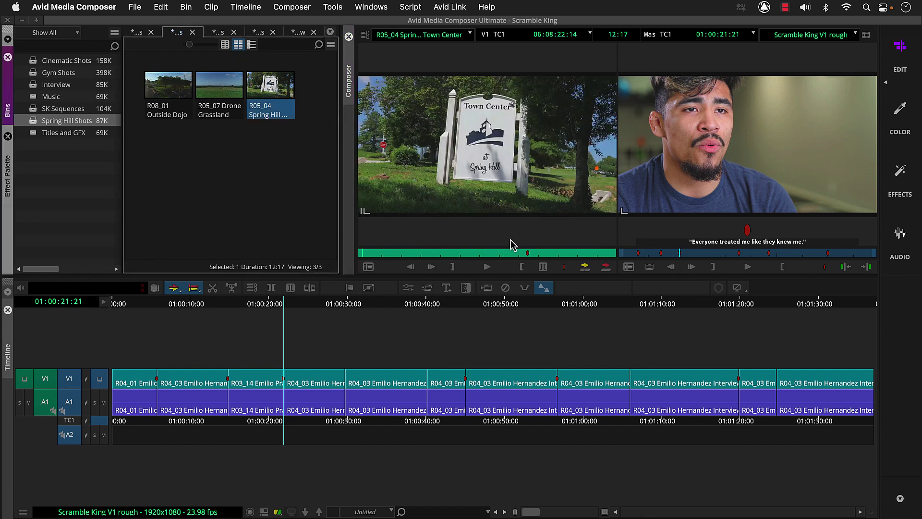
- Mark a 1:19 section of the Town Center shot starting at 06:08:31:00
left_click(528, 254)
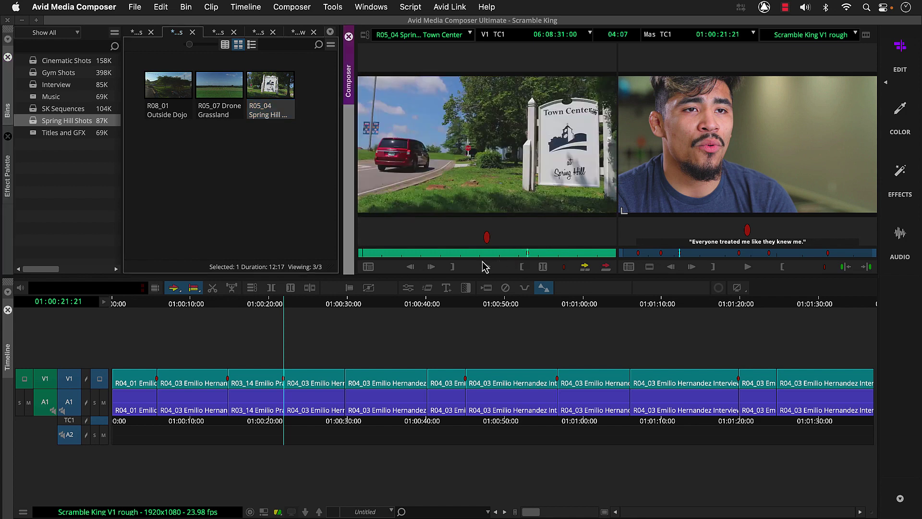
left_click(460, 267)
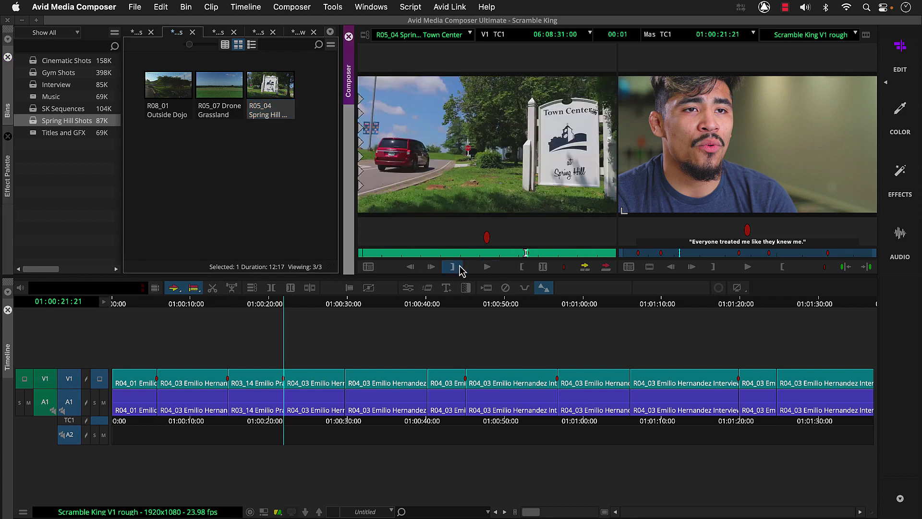
left_click(474, 267)
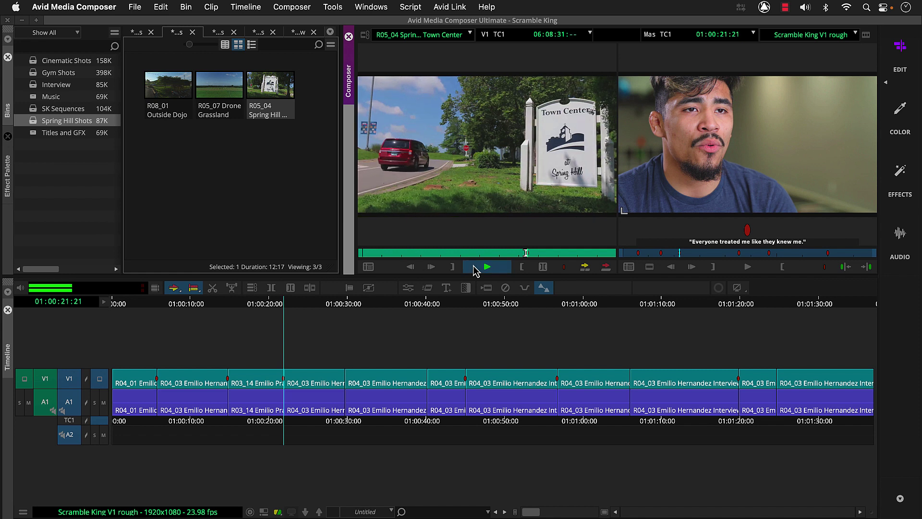
left_click(474, 267)
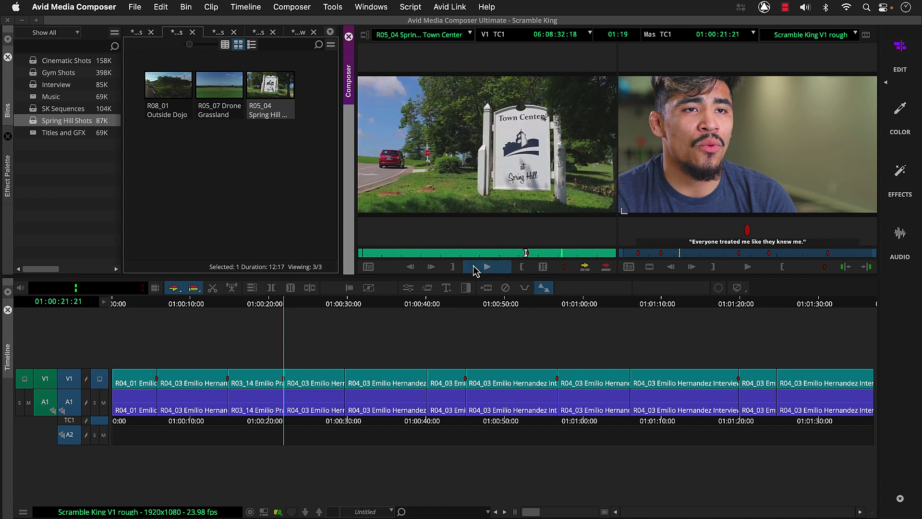
key("o")
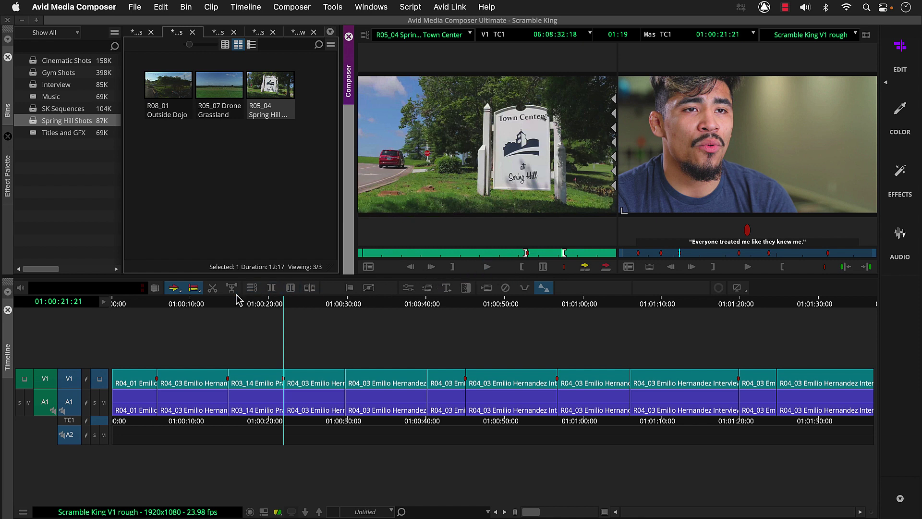
- Splice the Town Center shot onto V1 only at 01:00:05:19, running to 01:00:07:14
left_click(157, 305)
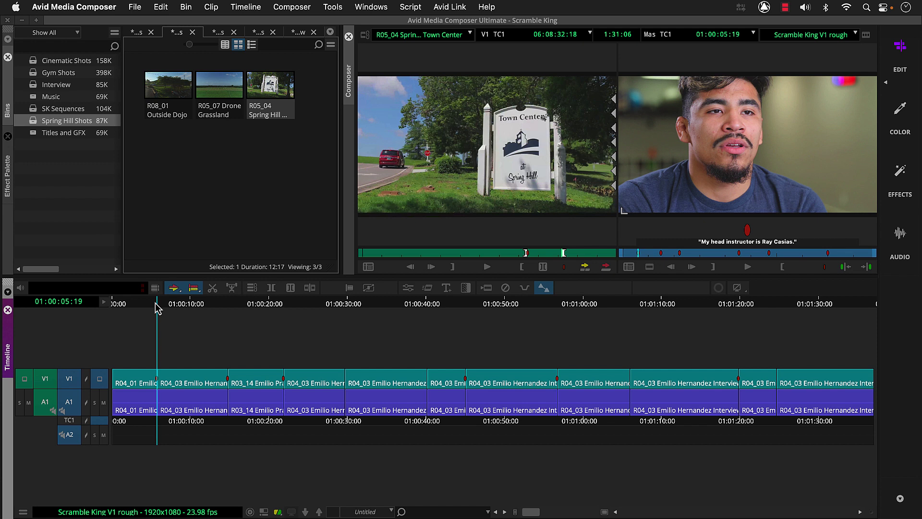
left_click(46, 404)
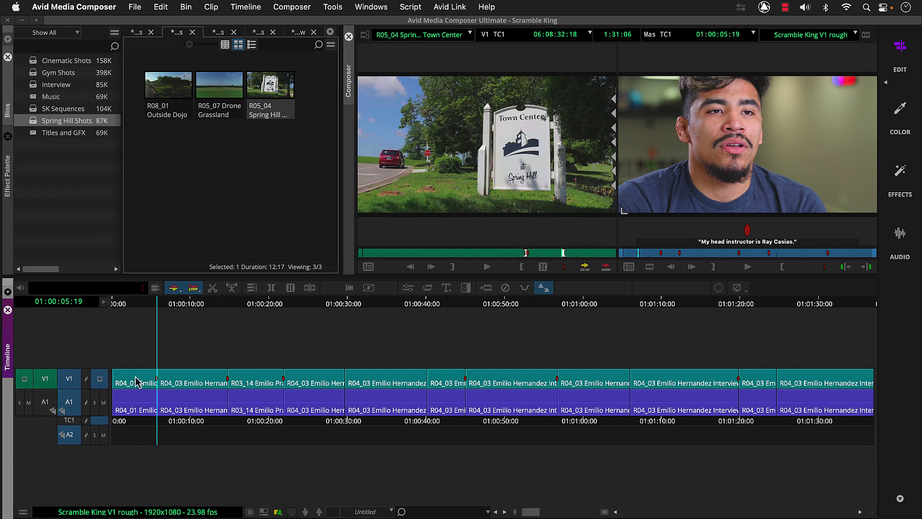
left_click(584, 267)
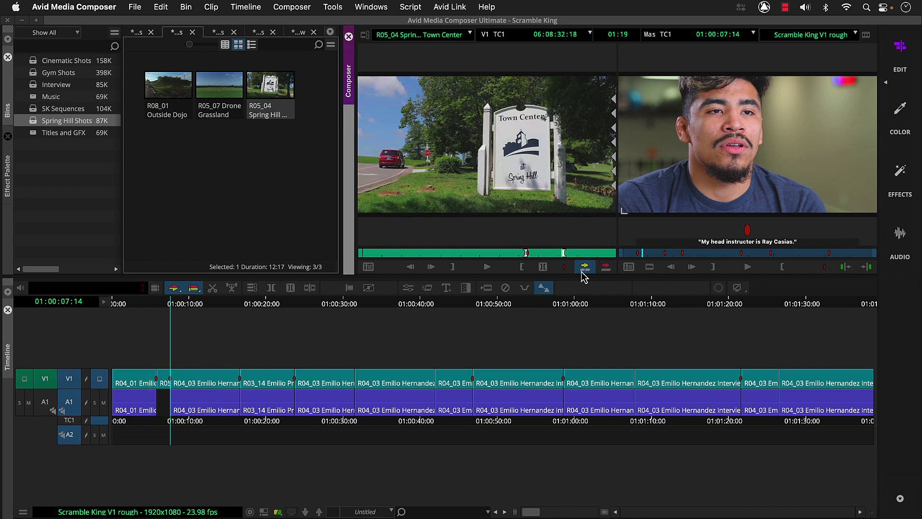
- Mark a section of R08_01 Outside Dojo and splice it picture-only onto V1, 01:00:07:14–01:00:09:10
left_click(281, 138)
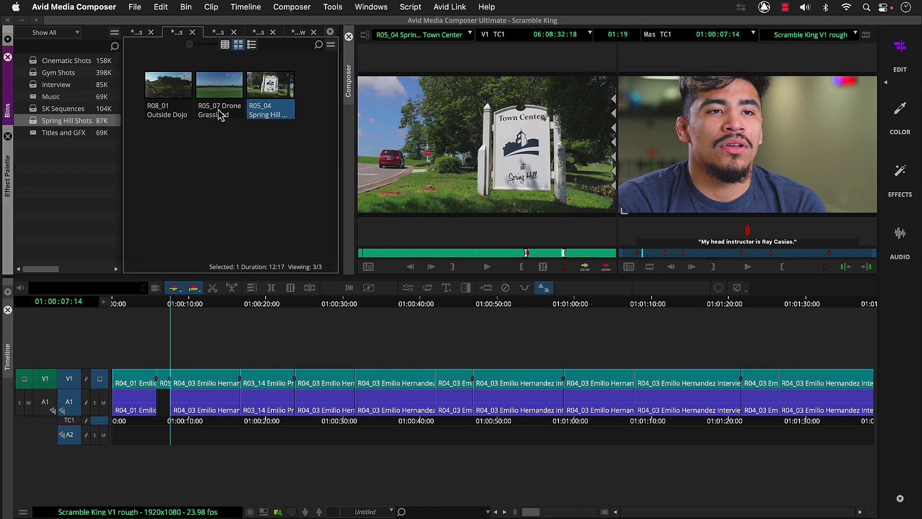
double_click(175, 93)
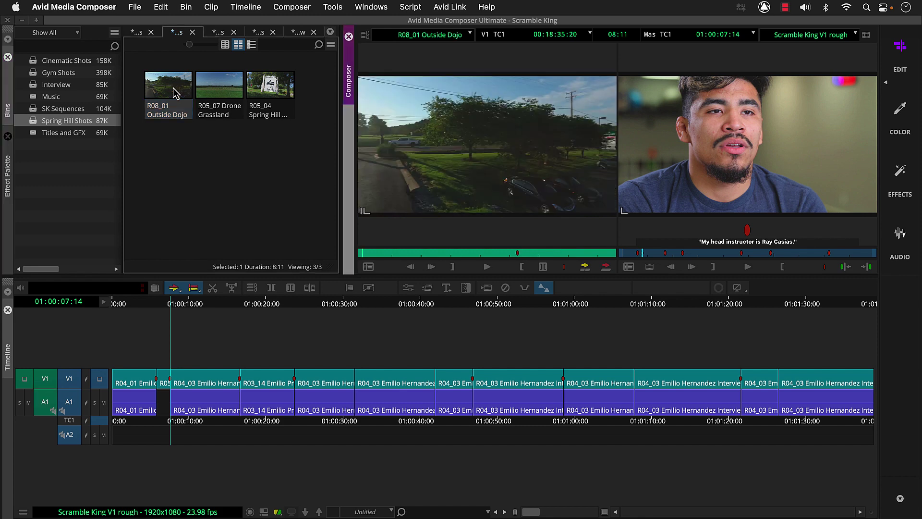
left_click(176, 93)
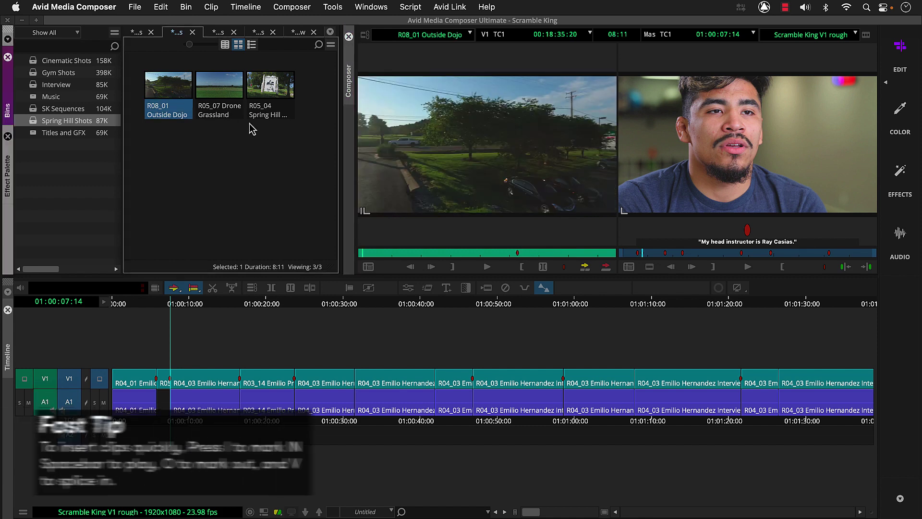
left_click(516, 253)
key("i")
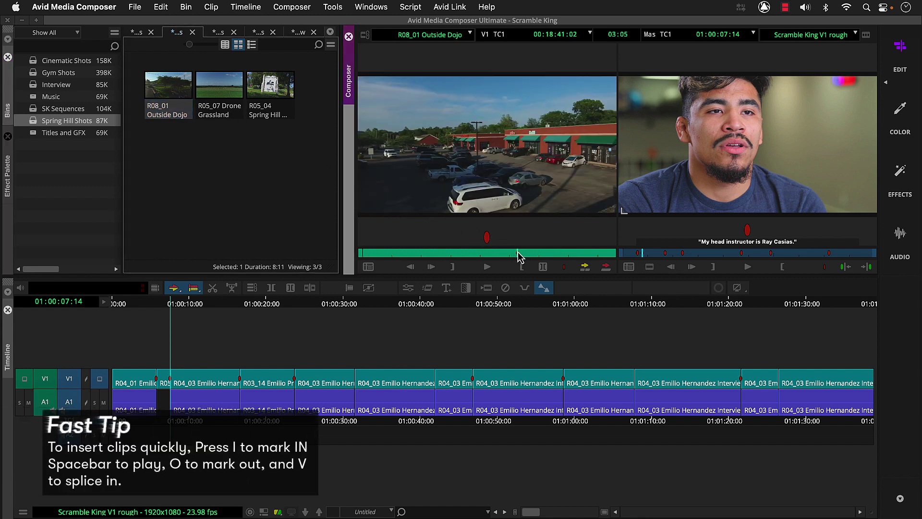
key("o")
key("space")
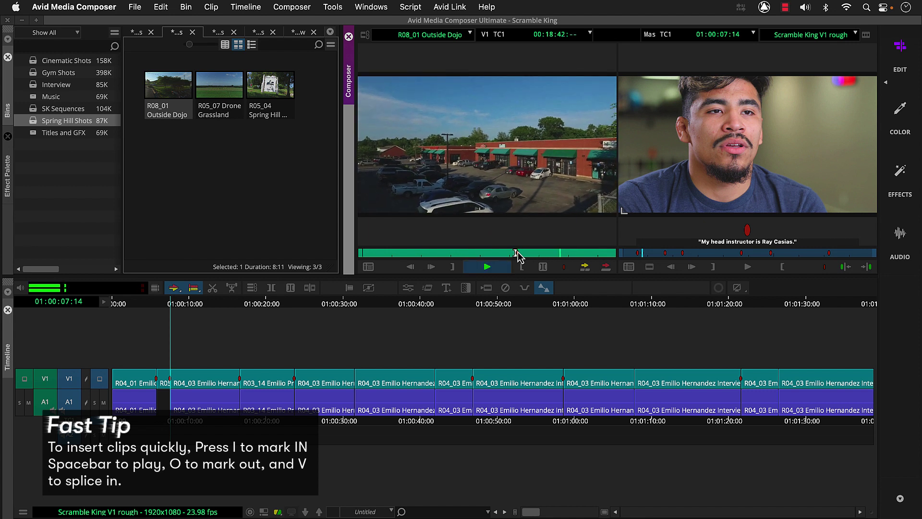
key("o")
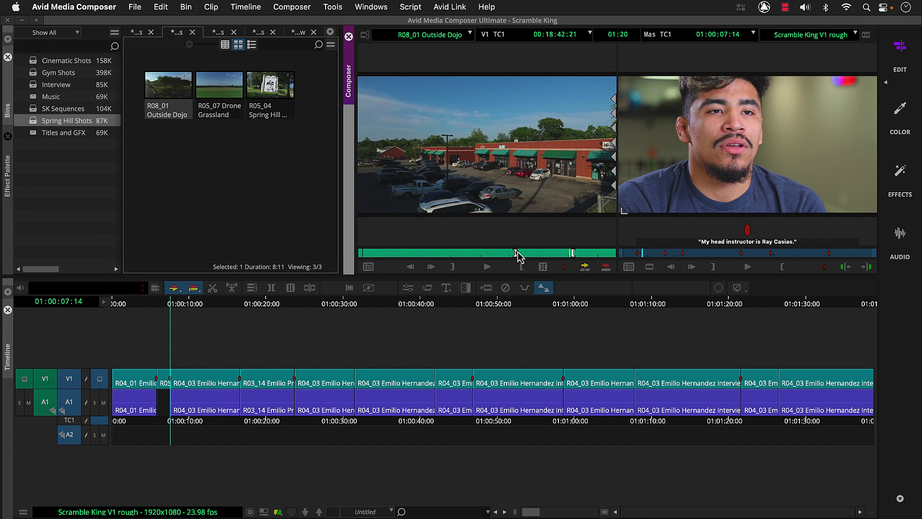
key("1")
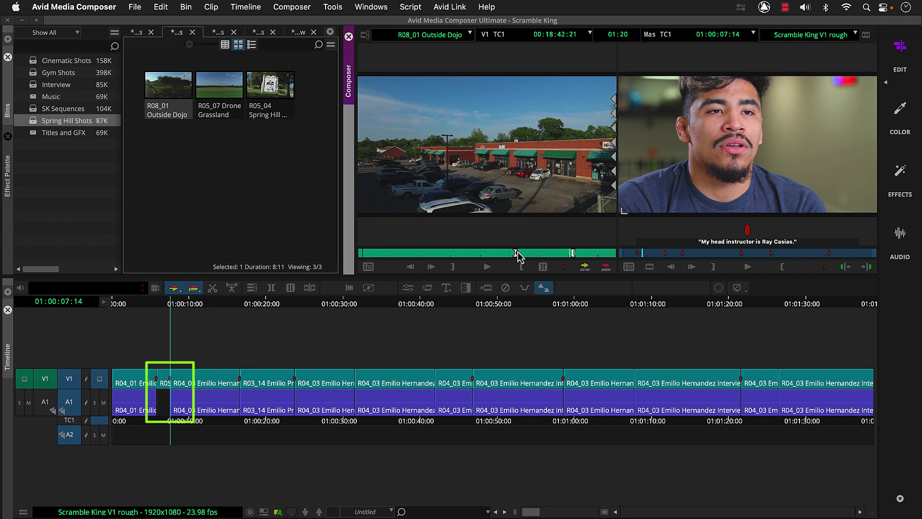
key("v")
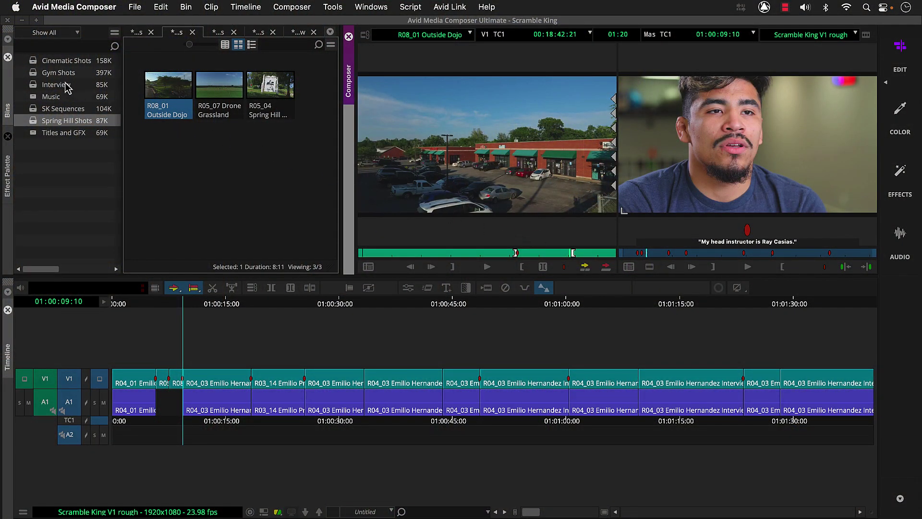
left_click(37, 75)
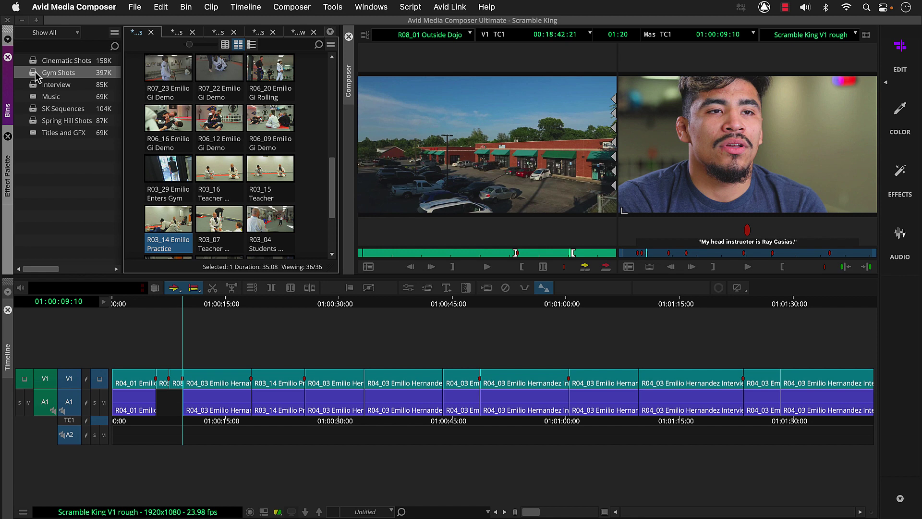
double_click(212, 122)
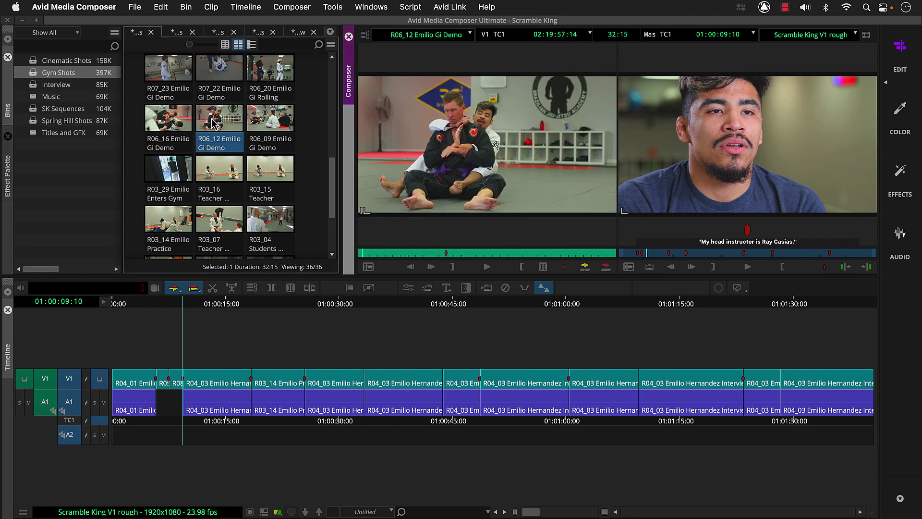
left_click(447, 255)
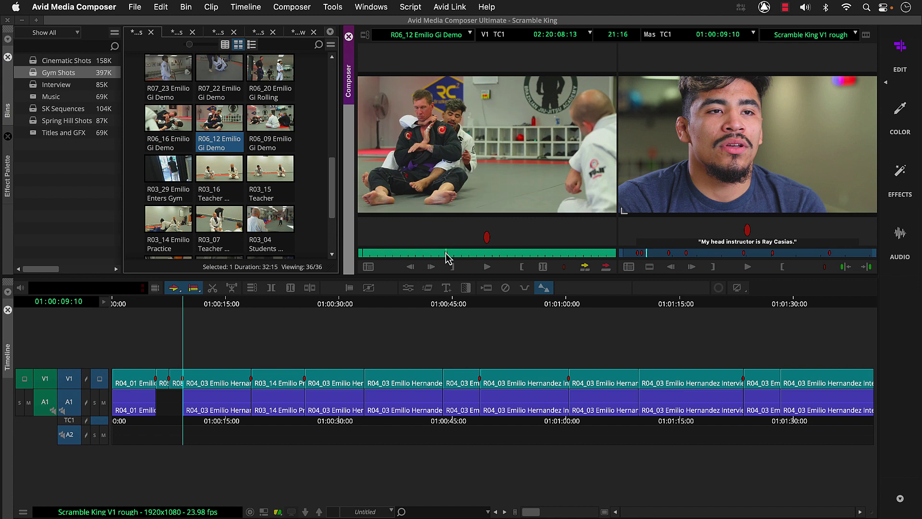
key("i")
key("space")
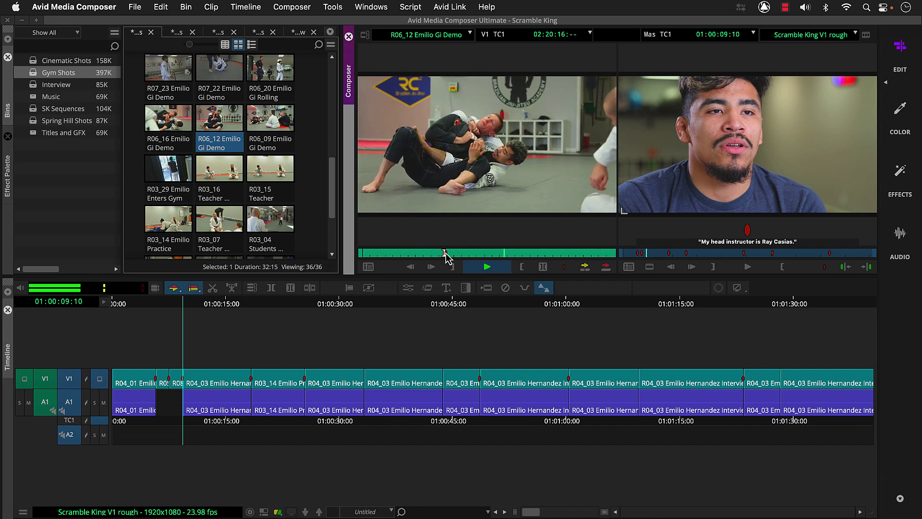
key("space")
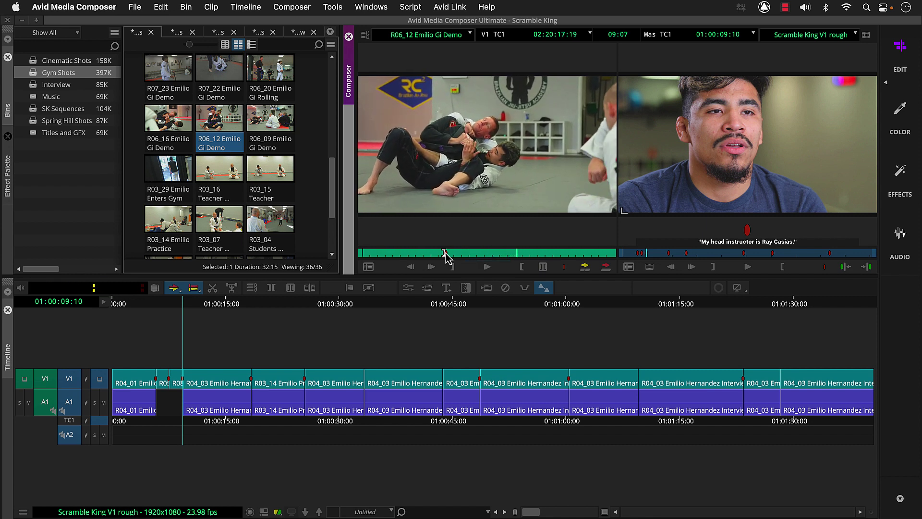
key("o")
left_click(481, 306)
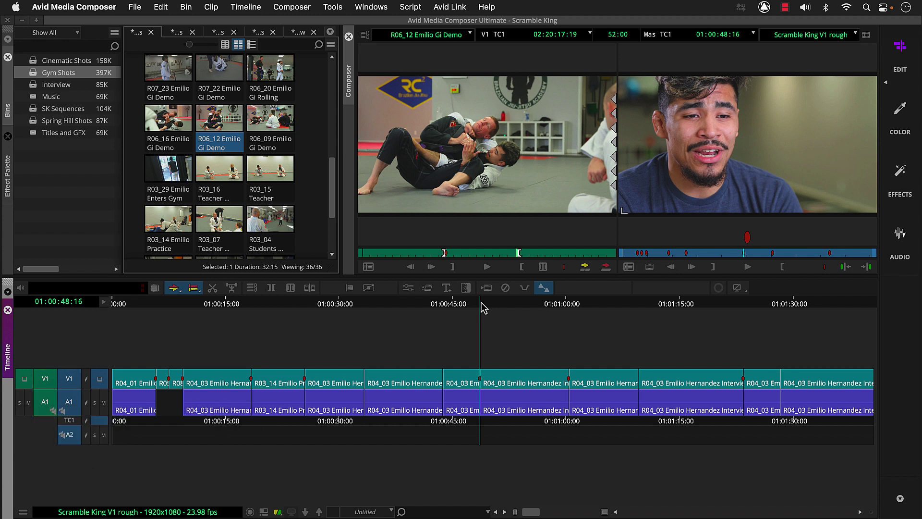
key("v")
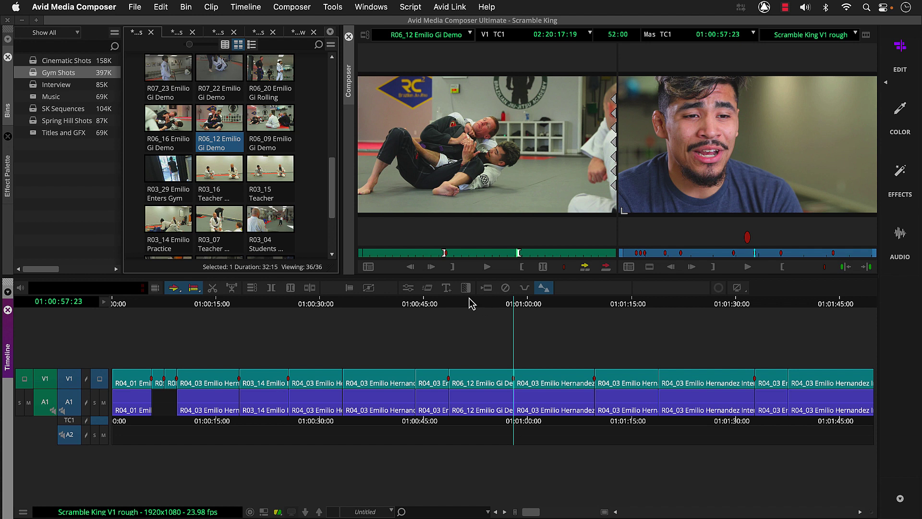
- Open the Music bin and load the 2:38:17-long Cruise.wav as the source clip
double_click(35, 99)
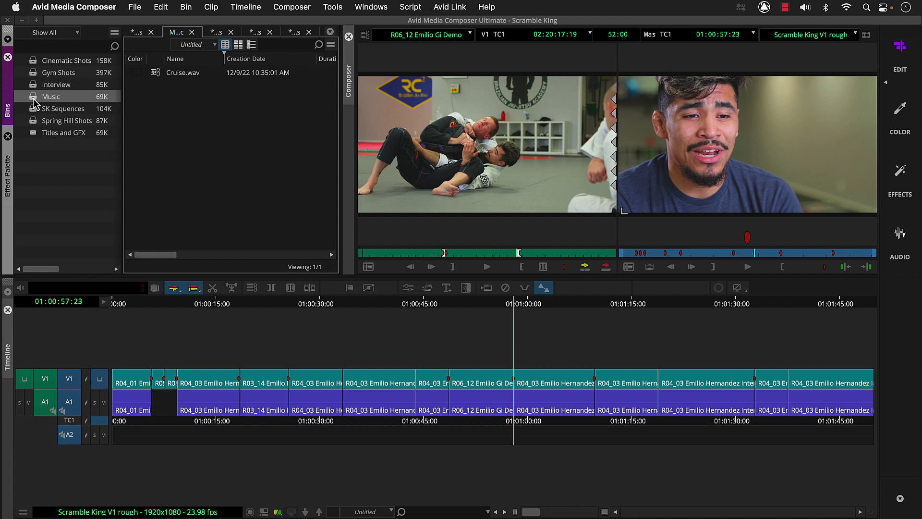
double_click(154, 76)
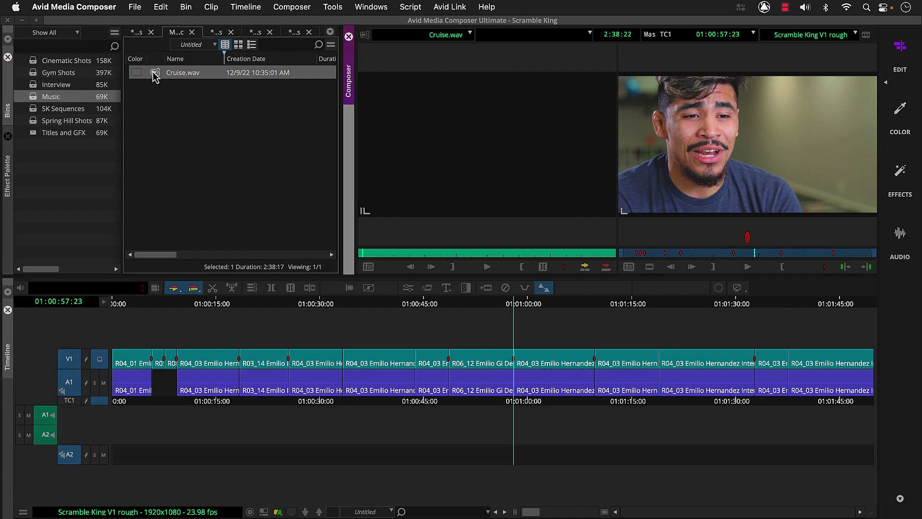
left_click(154, 75)
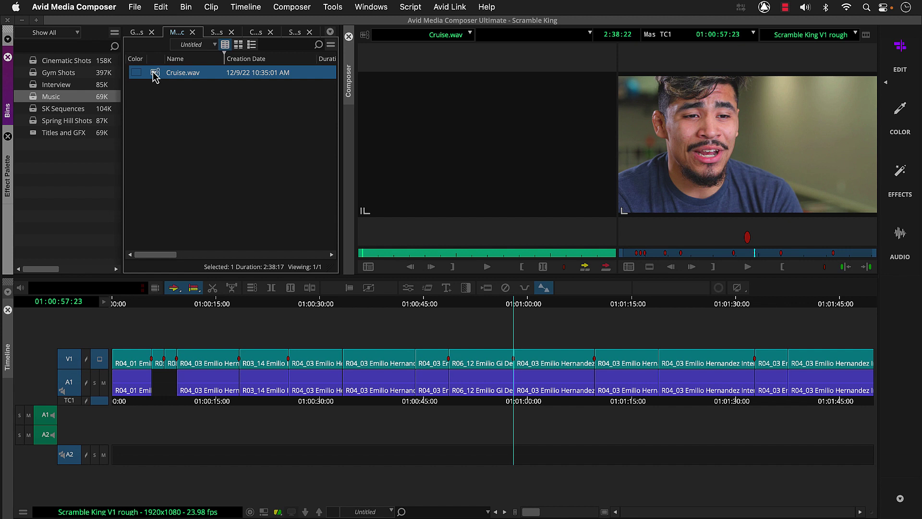
- Use Modify Clip's Set Multichannel Audio to link Cruise.wav's A1 and A2 as stereo
right_click(156, 77)
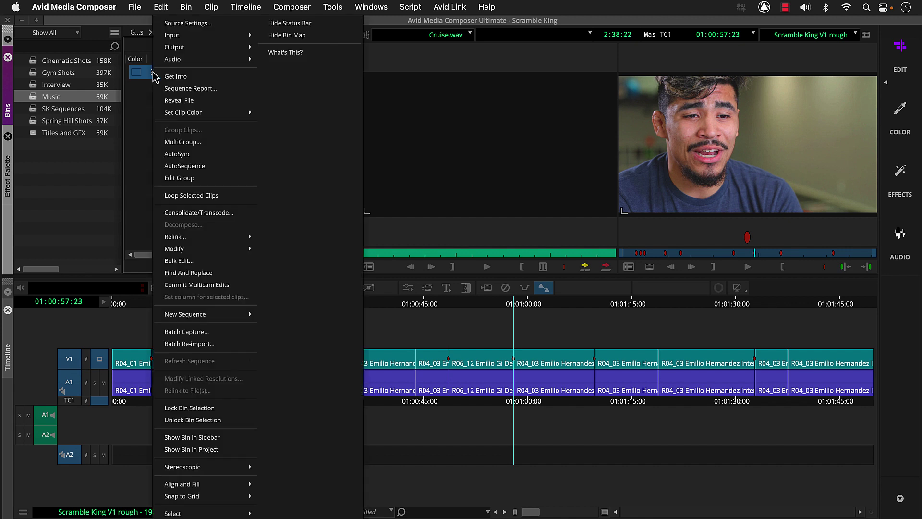
mouse_move(201, 253)
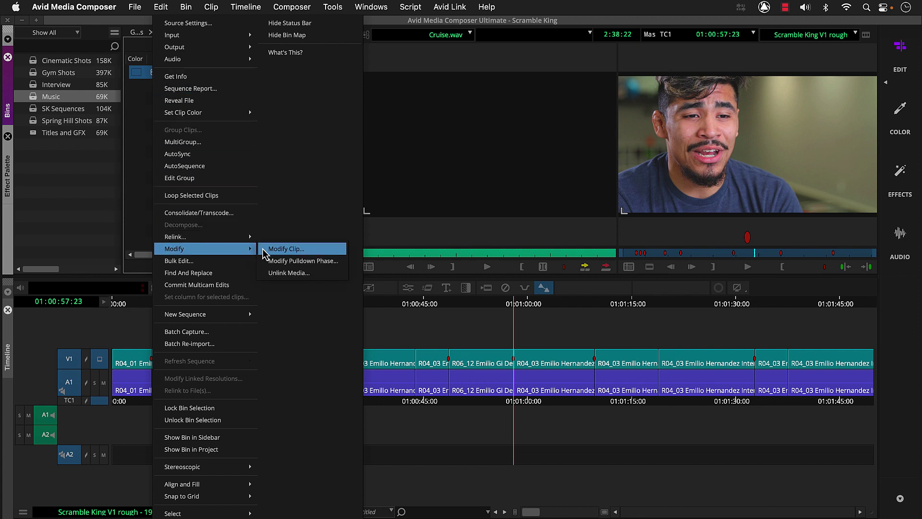
left_click(286, 249)
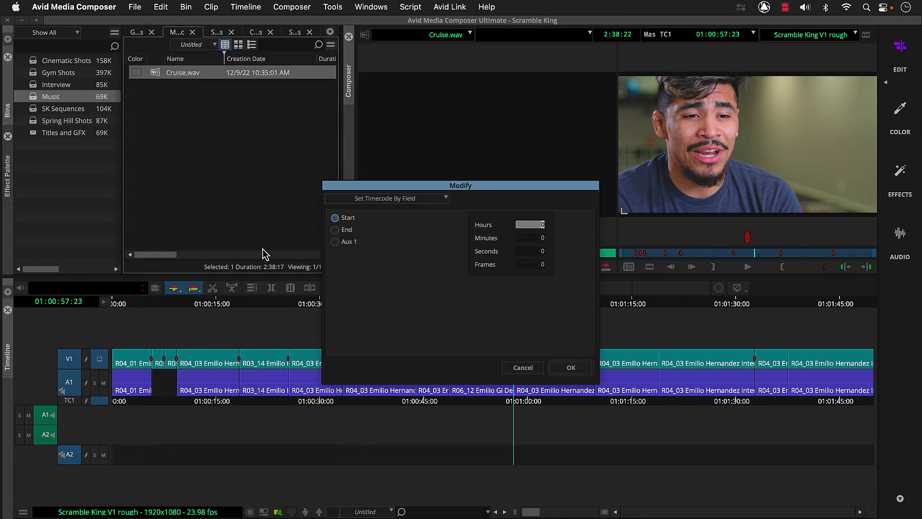
left_click(344, 199)
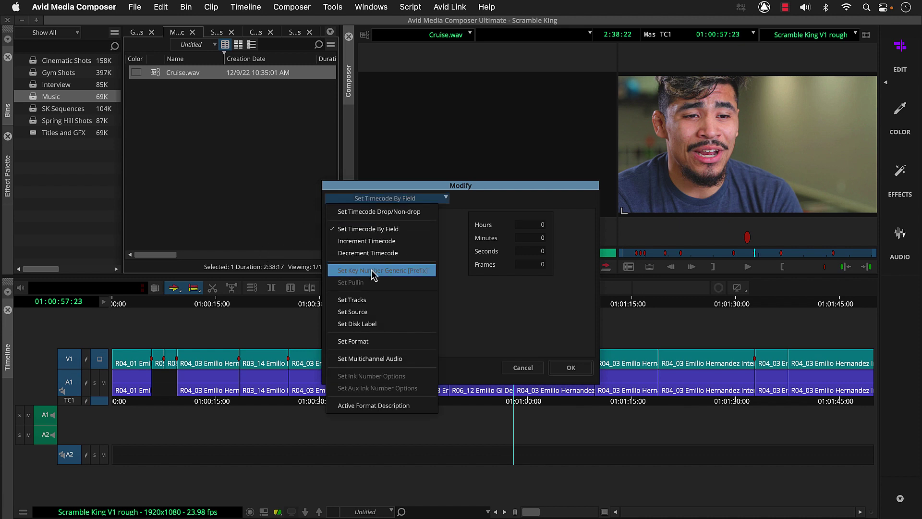
left_click(413, 359)
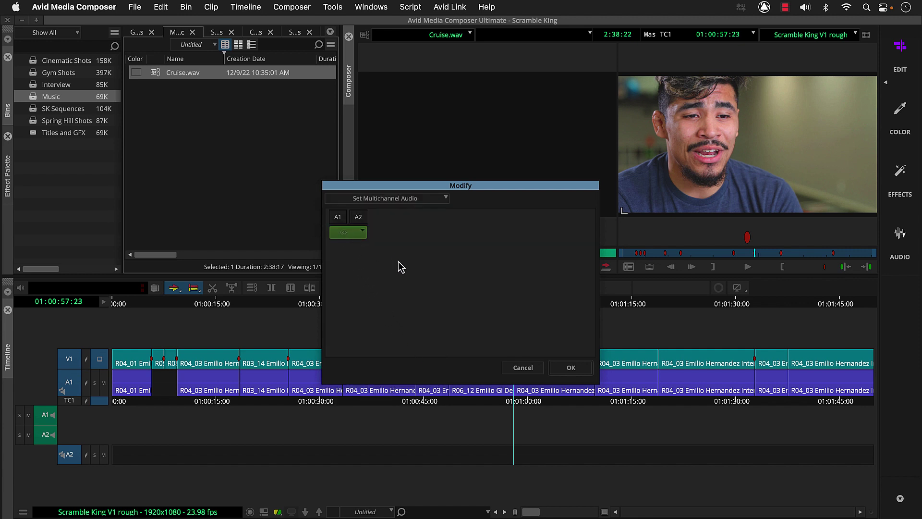
left_click(558, 368)
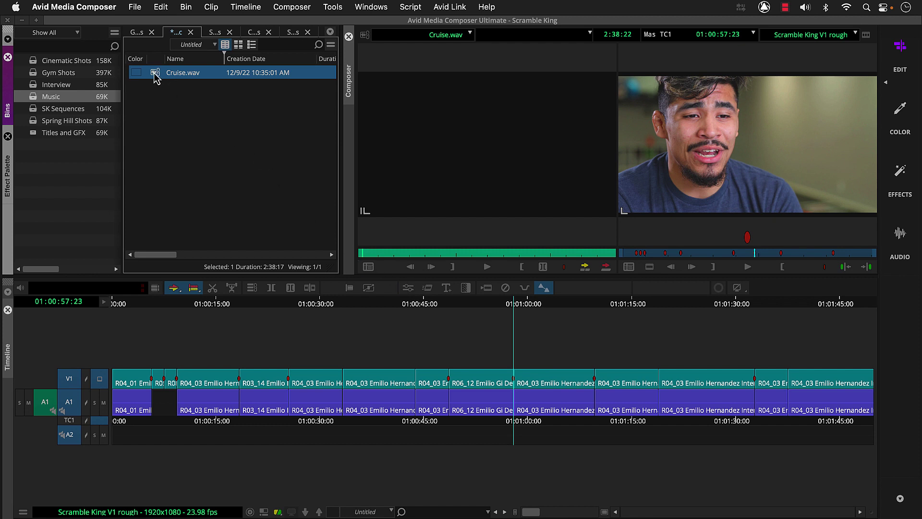
- Place Cruise.wav on track A2 of the sequence and play it back to preview the music
left_click_drag(155, 76, 117, 431)
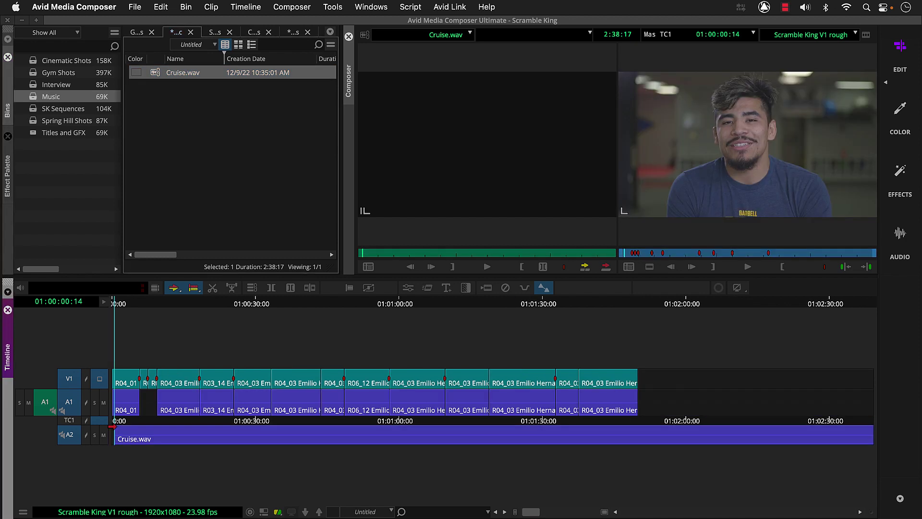
key("space")
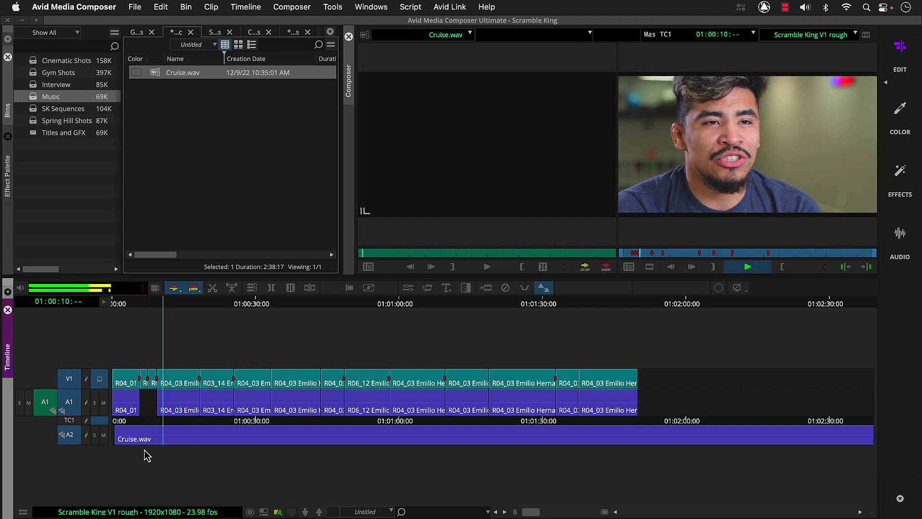
key("space")
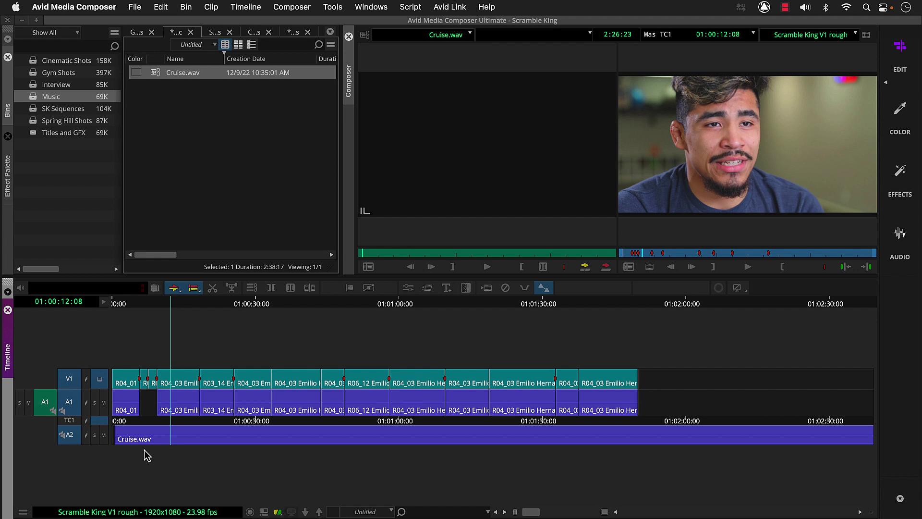
- Expand the timeline track controls and turn on waveforms for the A1 interview clips
left_click(104, 301)
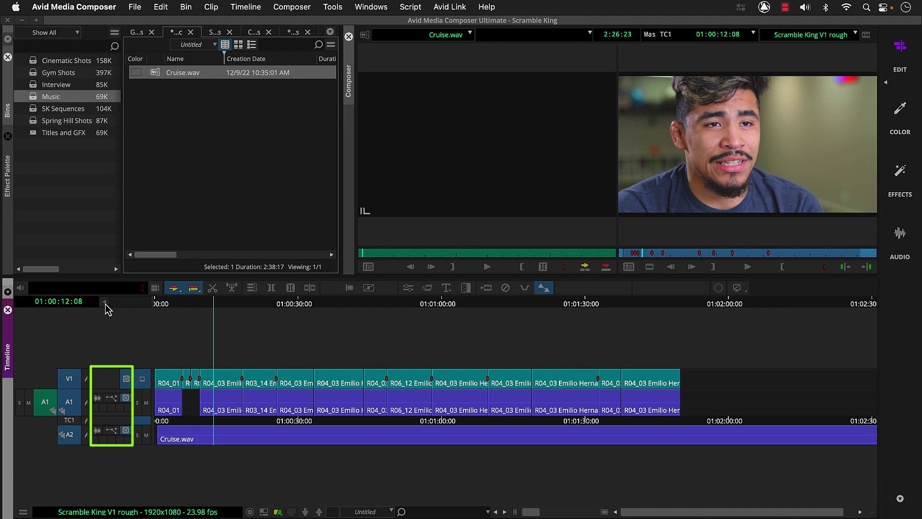
left_click(97, 398)
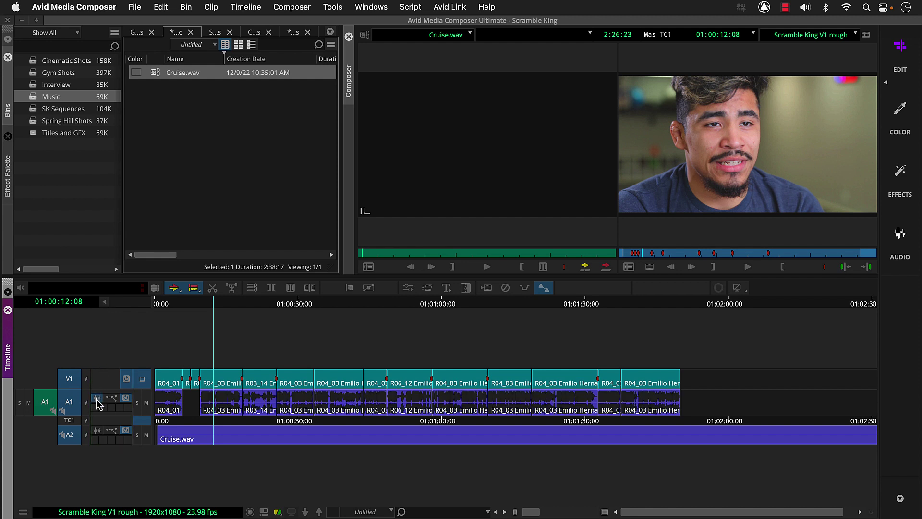
- Show A2's waveform and clip gain, then pull Cruise.wav's clip gain down to -11.8 dB
left_click(98, 431)
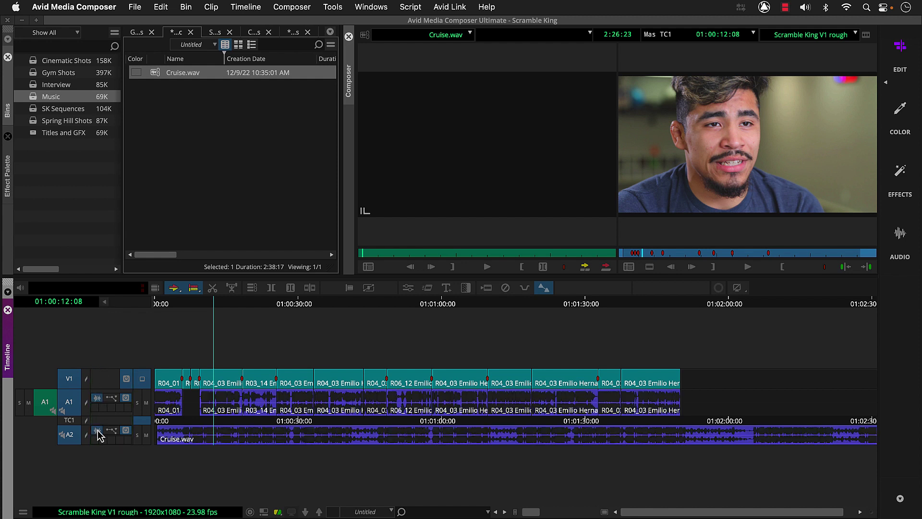
left_click(110, 430)
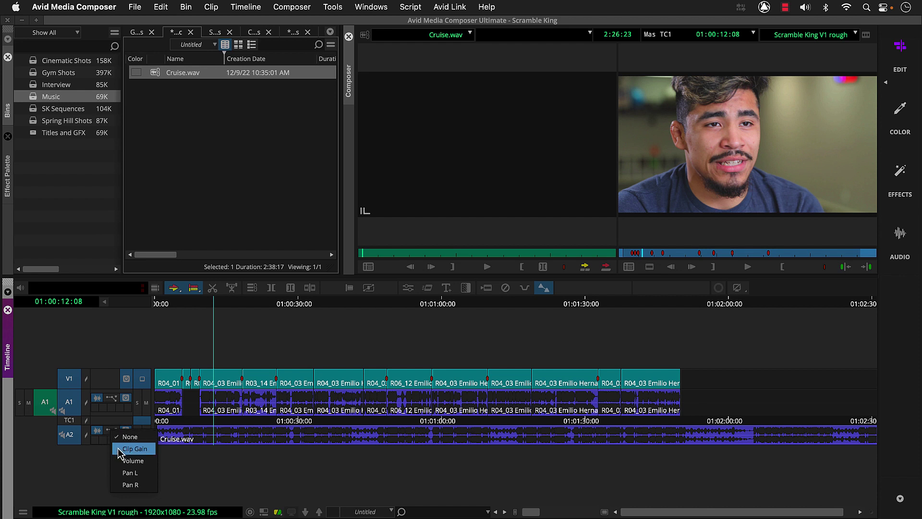
left_click(119, 449)
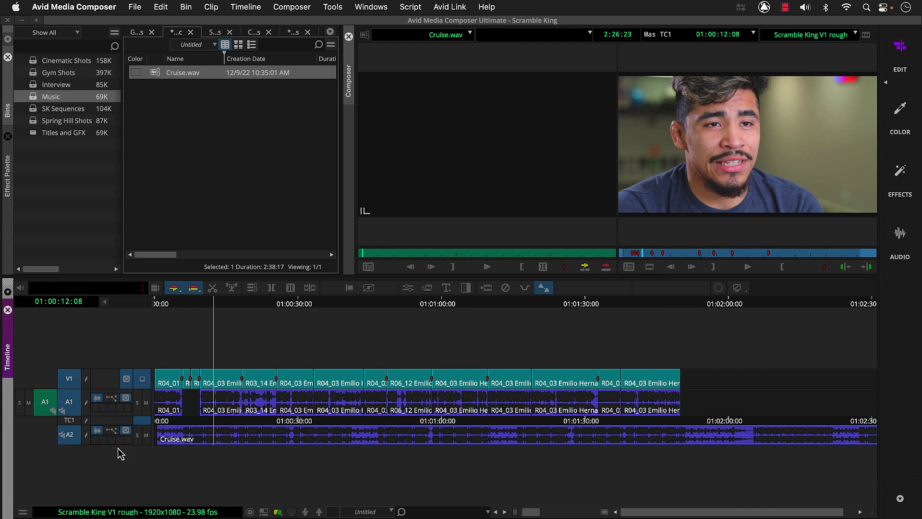
left_click(163, 439)
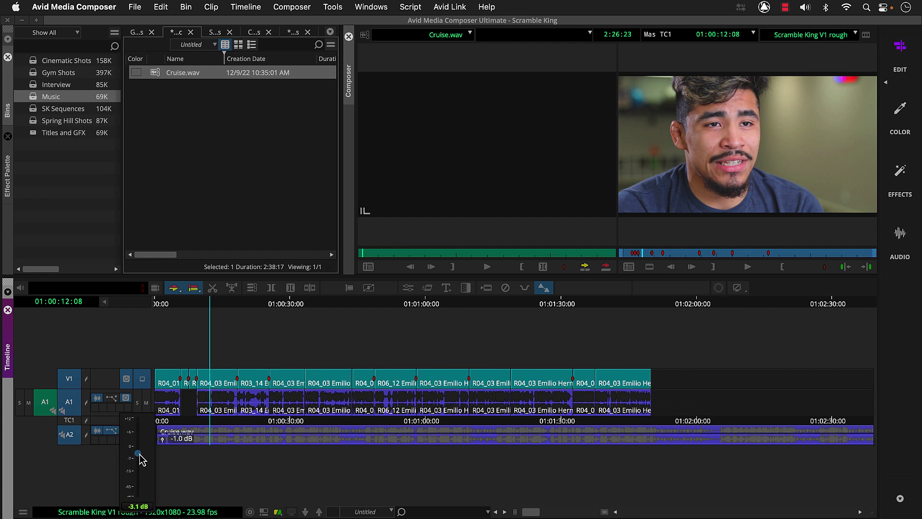
left_click_drag(141, 455, 142, 472)
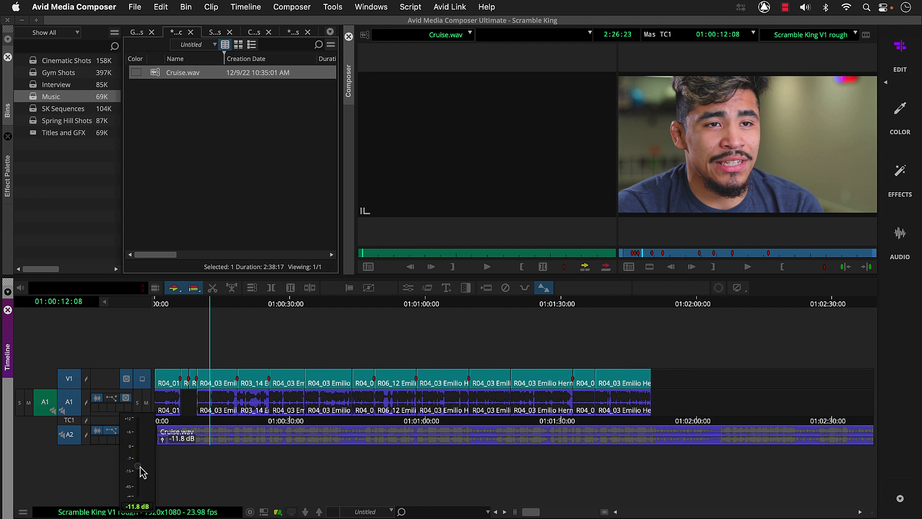
left_click(162, 423)
left_click(162, 423)
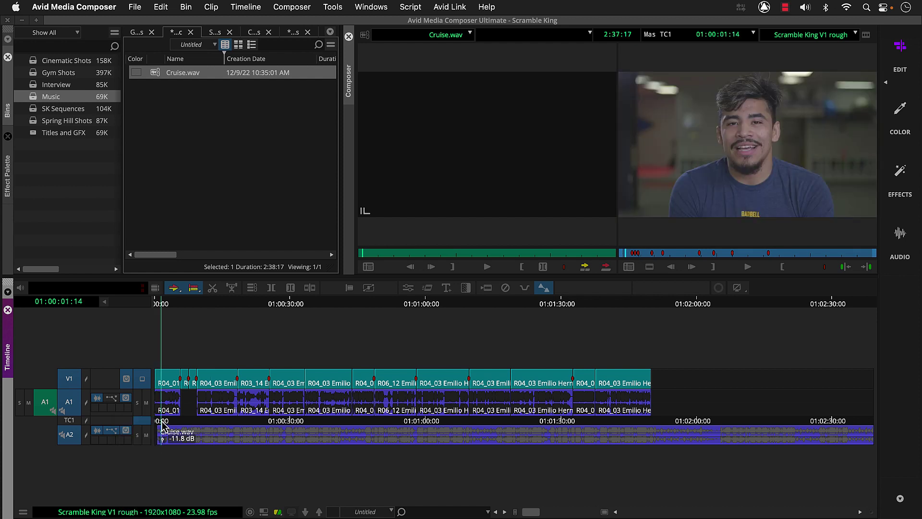
key("space")
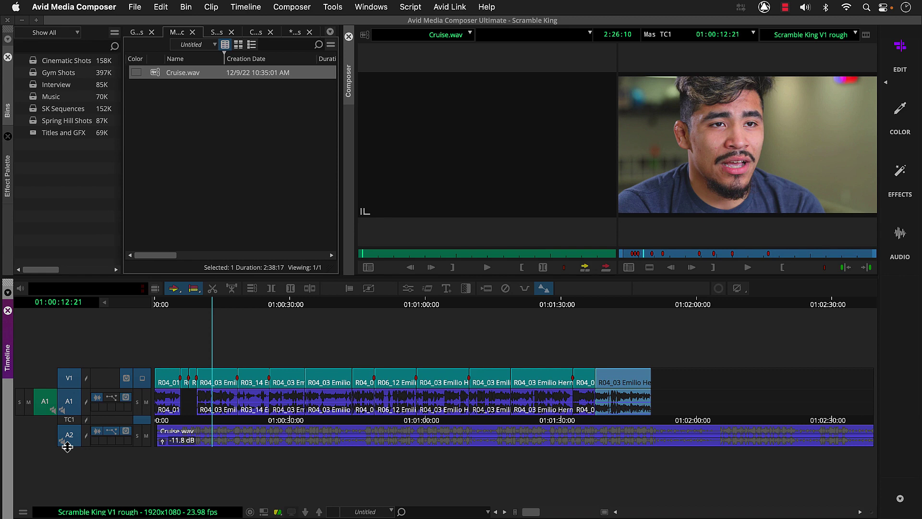
- Enlarge A2, enable Segment Mode, and drag the last interview clips right, one to about 01:02:30
left_click_drag(67, 446, 64, 477)
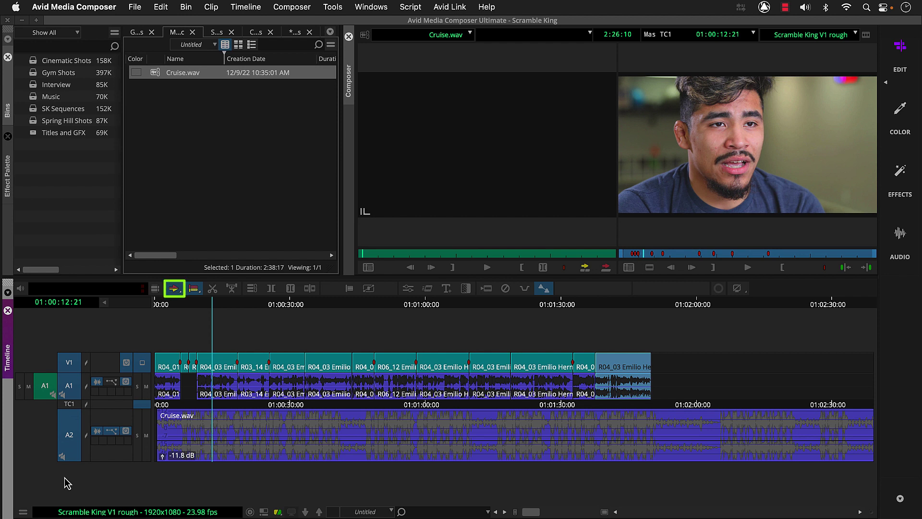
left_click(174, 289)
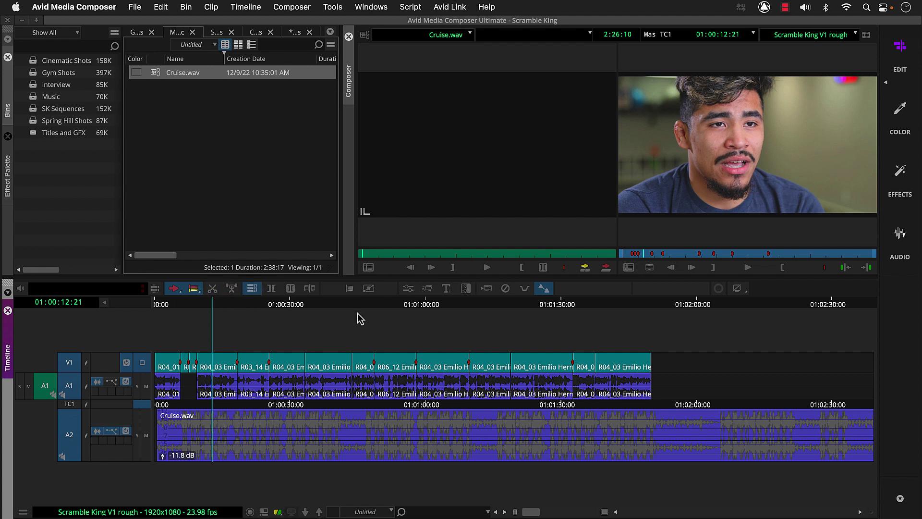
left_click(604, 361)
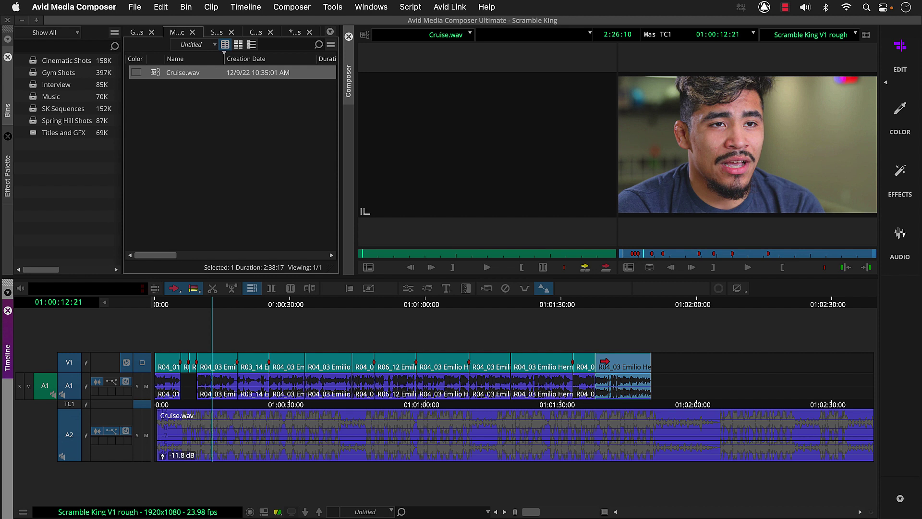
left_click_drag(604, 361, 804, 367)
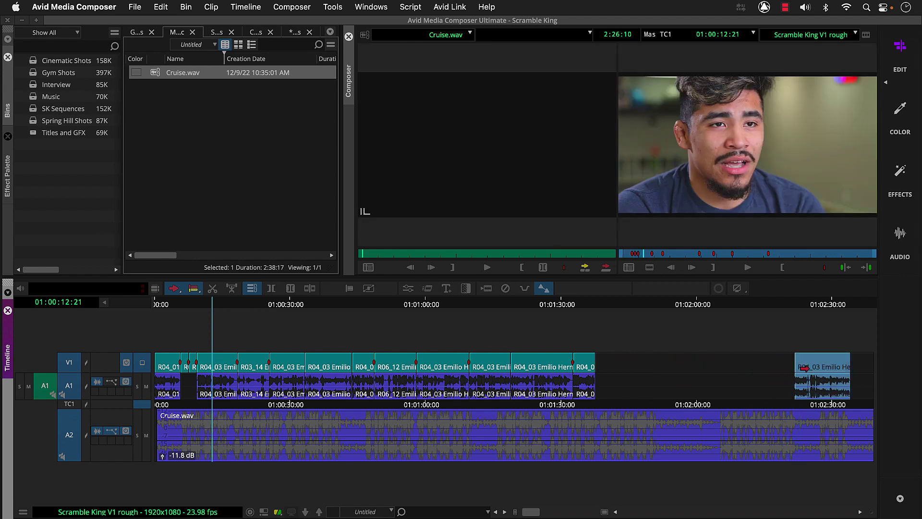
left_click_drag(583, 361, 702, 363)
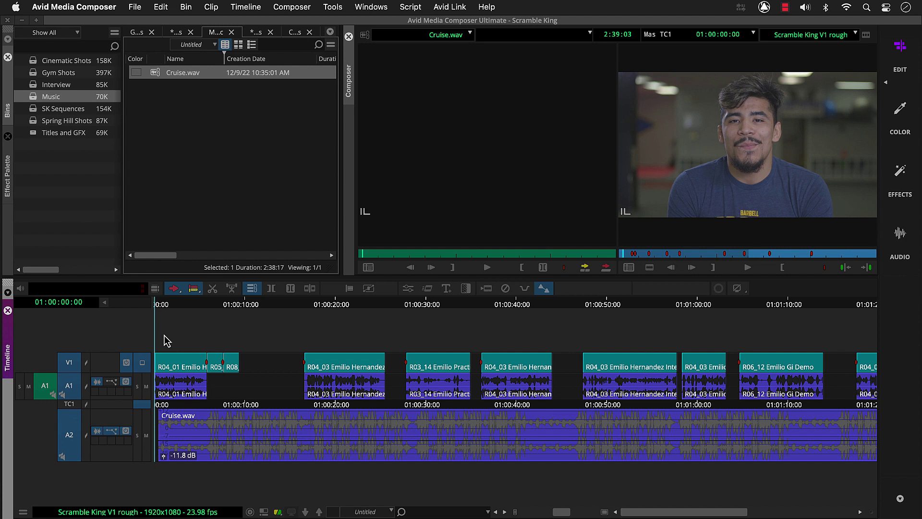
key("space")
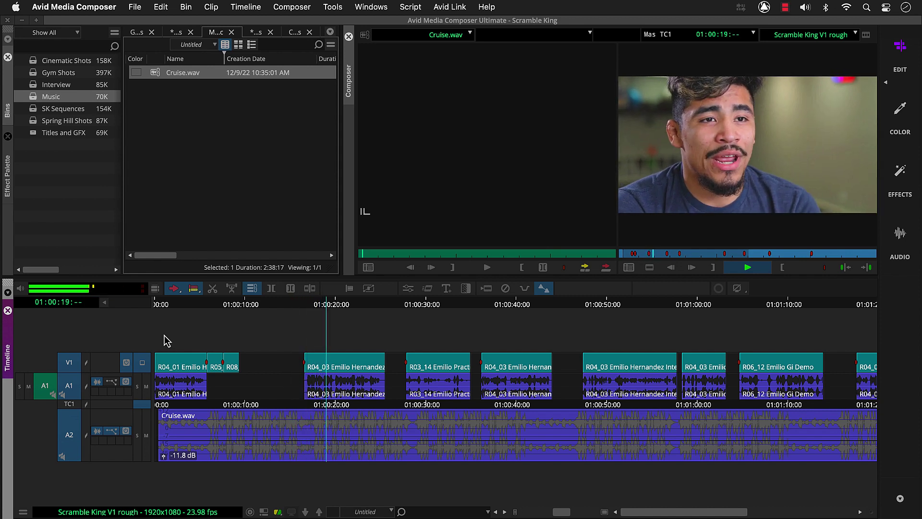
key("space")
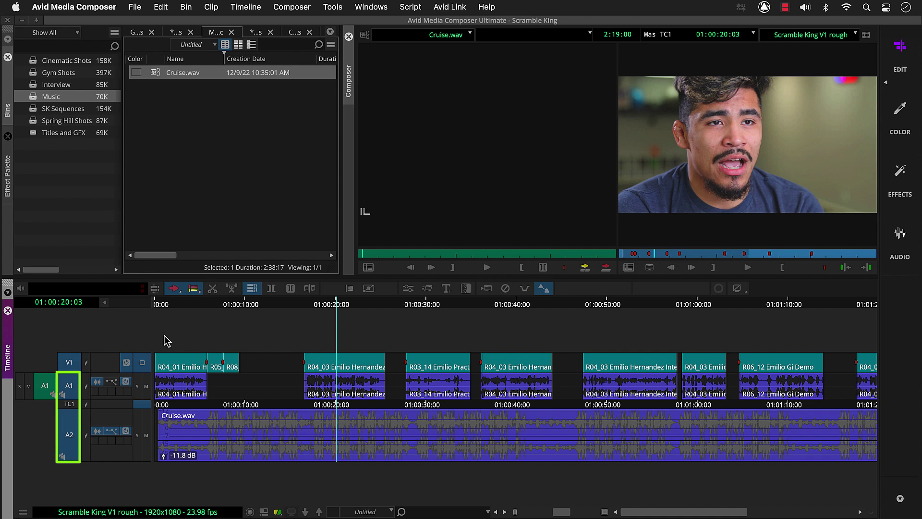
- Patch source audio to A2, disable A2, and mark the V1 gap from 01:00:09:10 to 01:00:12:02
left_click(74, 386)
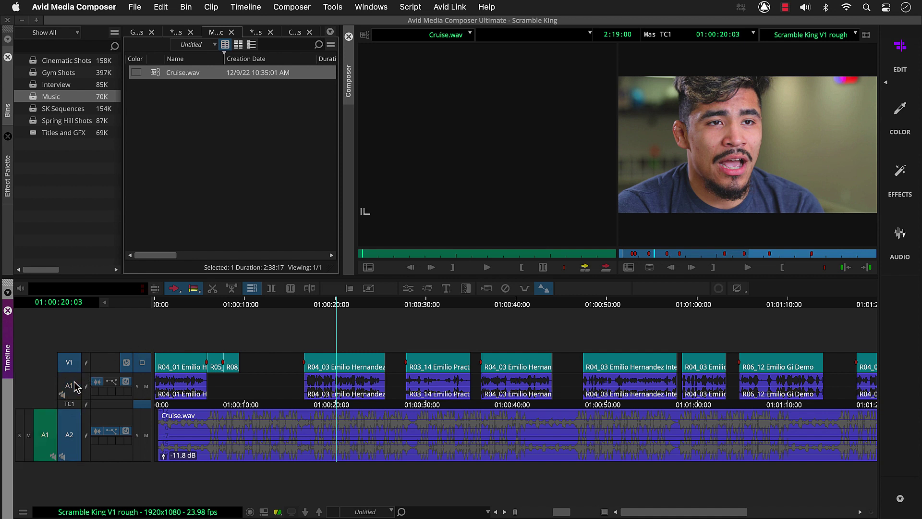
left_click(74, 429)
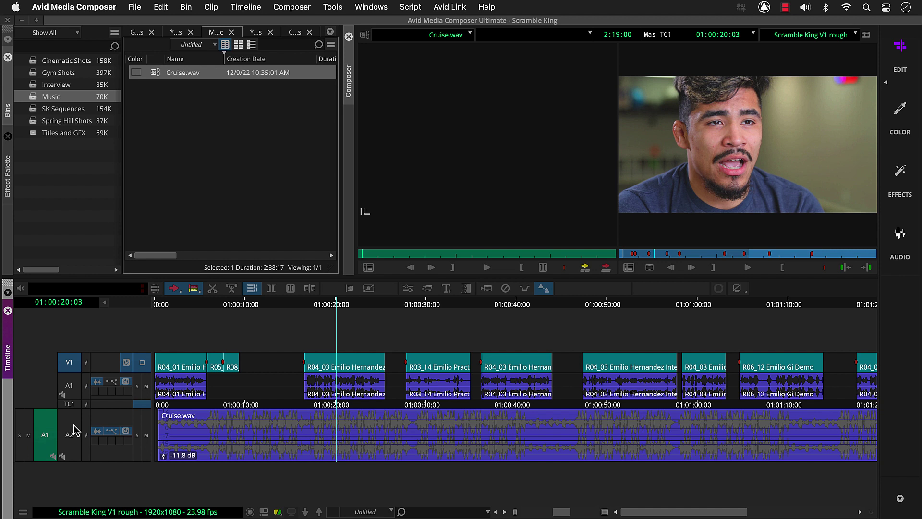
left_click(243, 406)
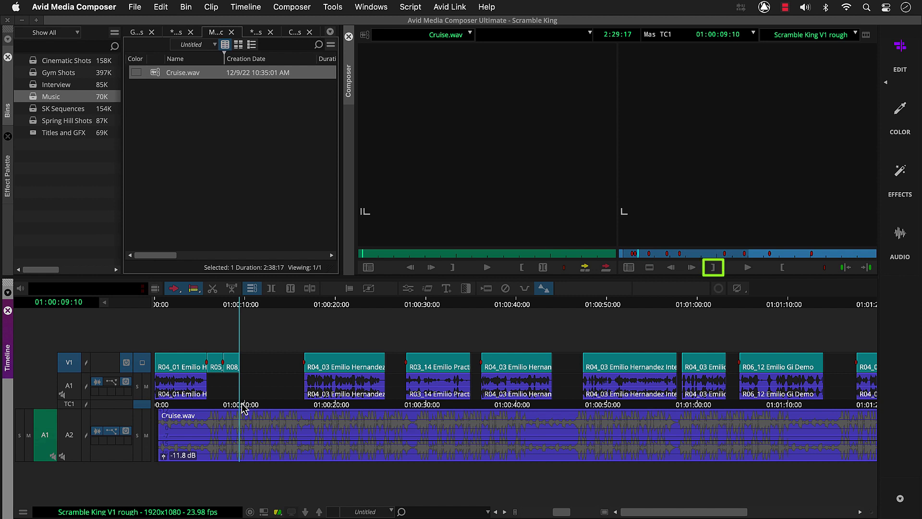
key("o")
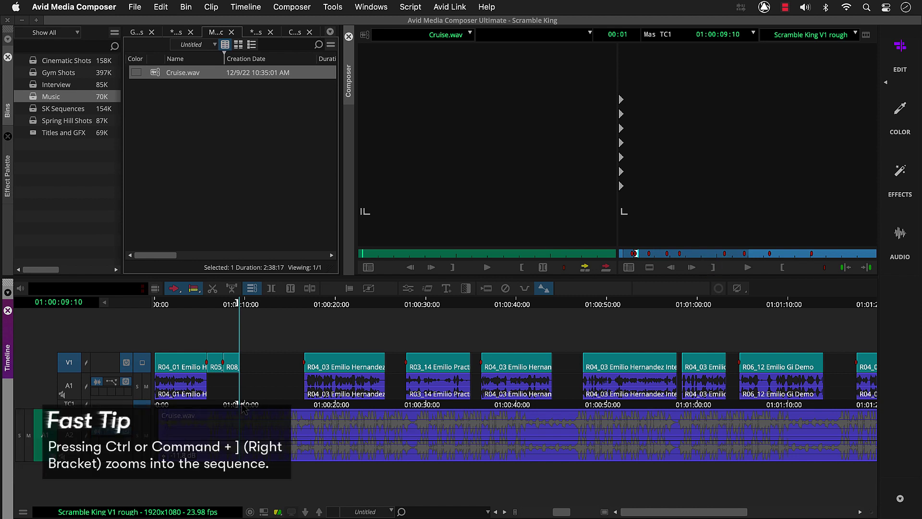
key("super+bracketright")
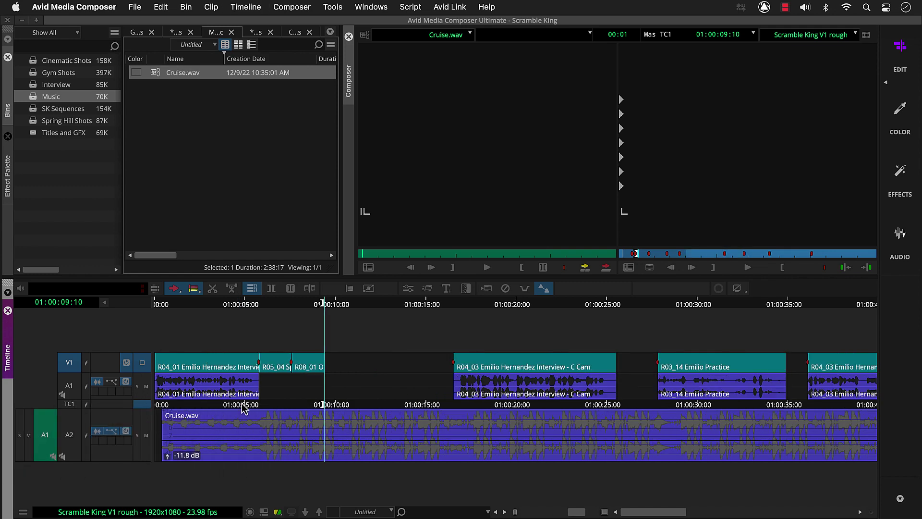
key("space")
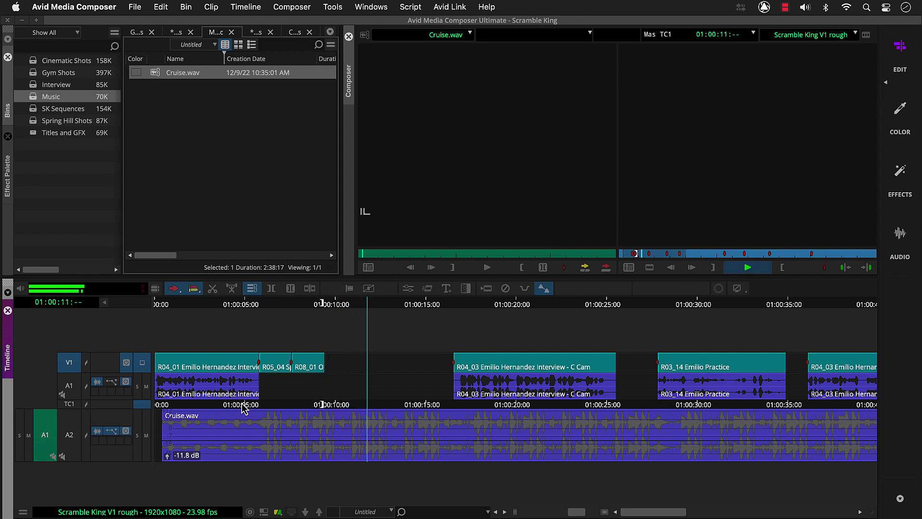
key("space")
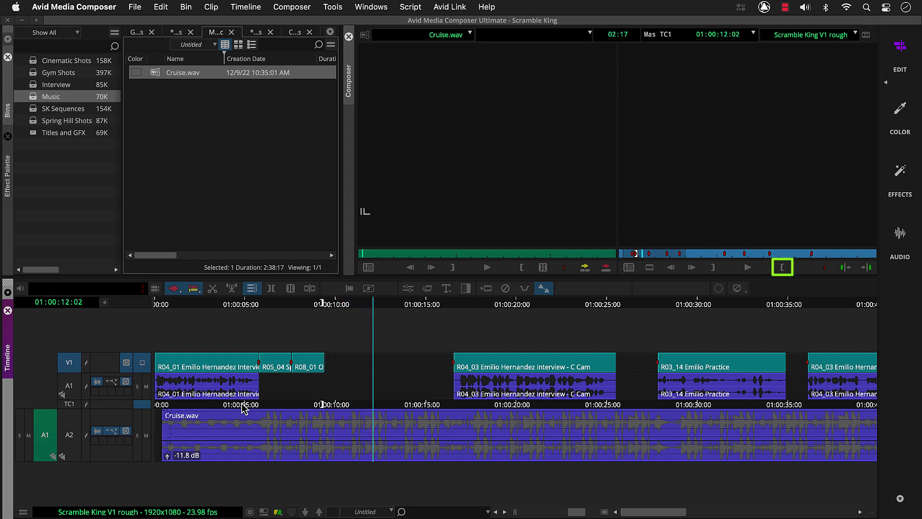
key("i")
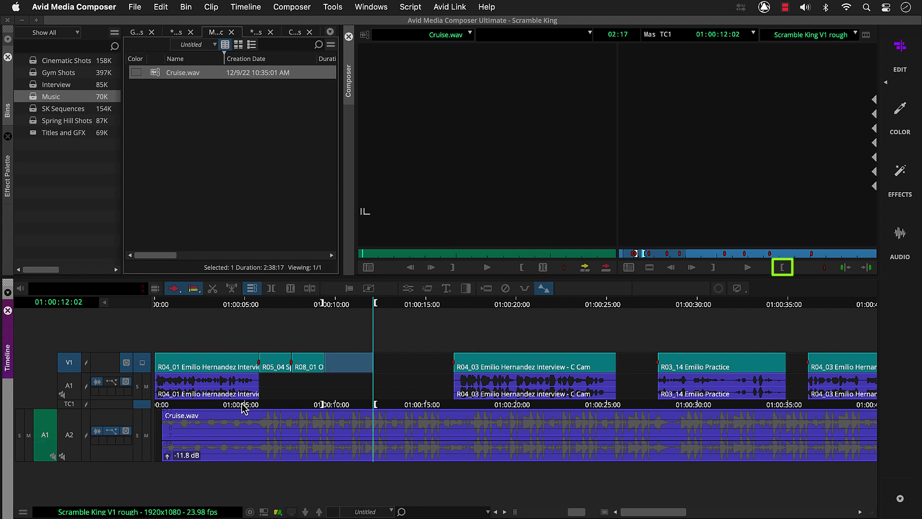
- Overwrite an aerial section of R05_07 Drone Grassland from Spring Hill Shots into the marked V1 gap
double_click(42, 121)
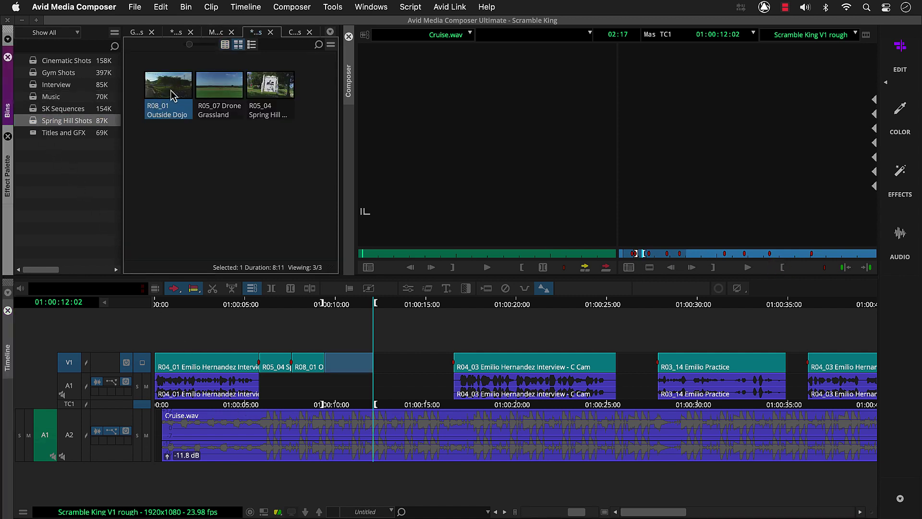
double_click(209, 82)
left_click(209, 82)
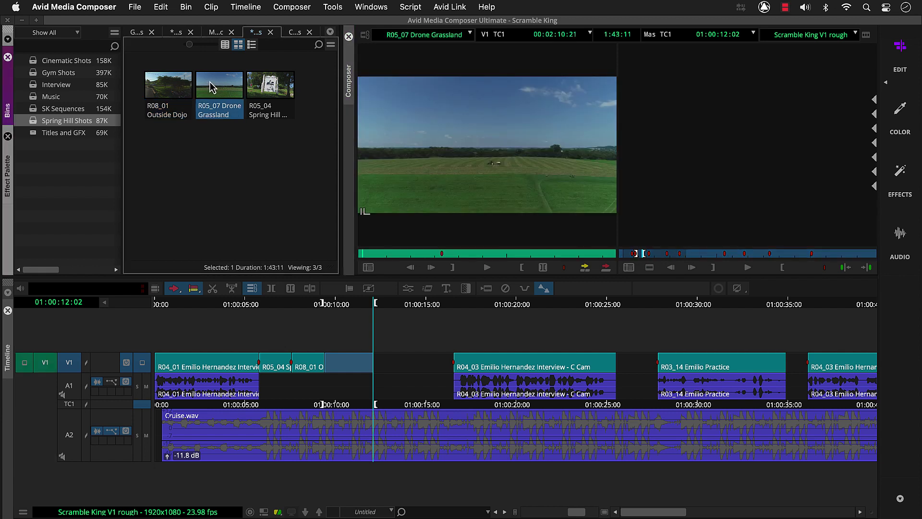
left_click(441, 254)
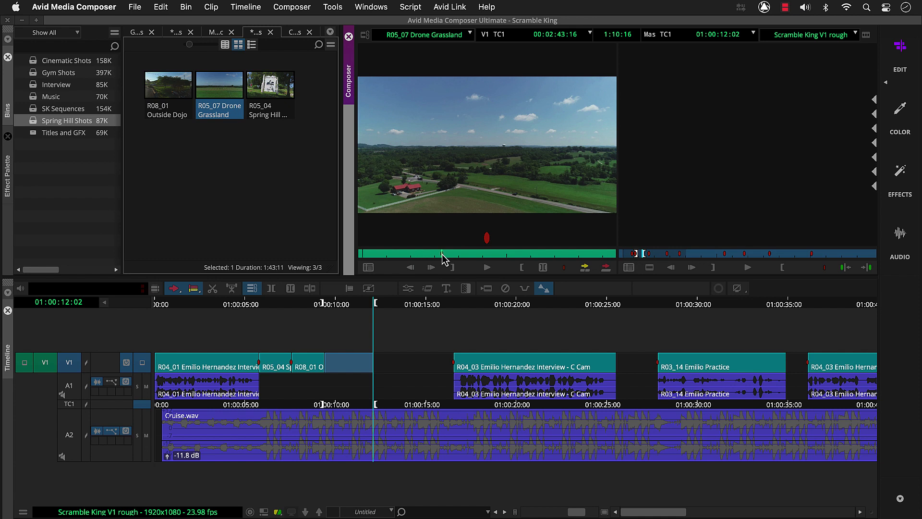
left_click(605, 269)
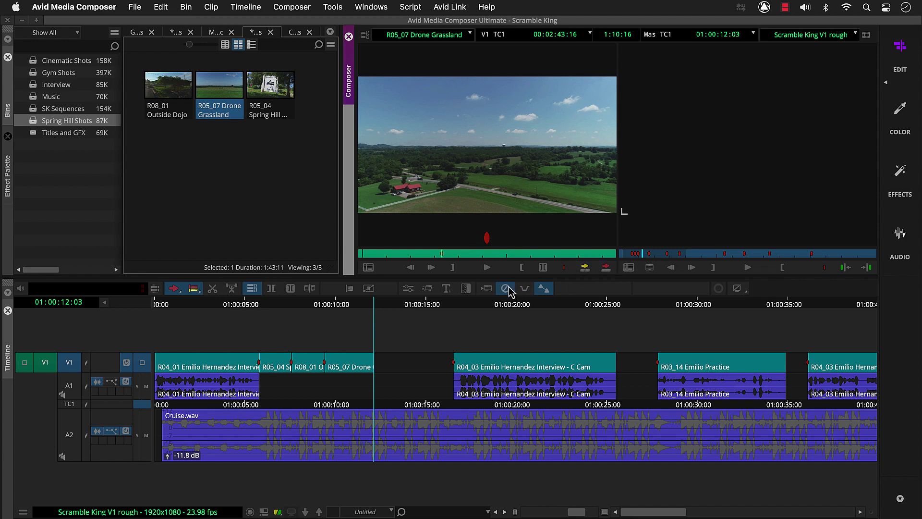
- Mark the span from the start of the R04_03 interview to 01:00:20:00 on V1
left_click(456, 302)
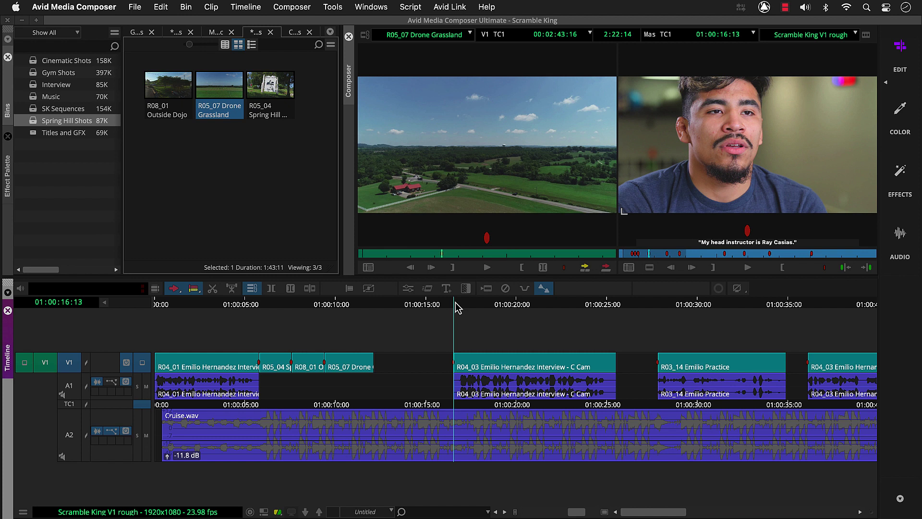
key("o")
key("space")
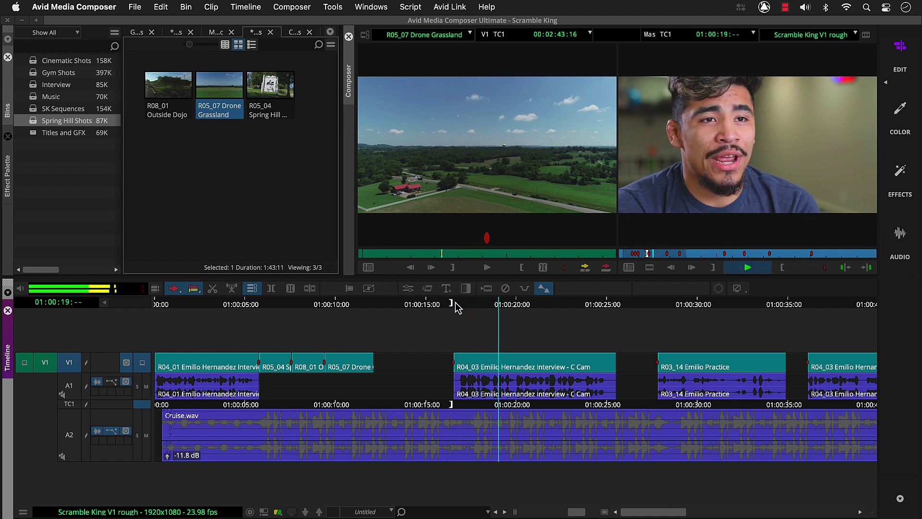
key("space")
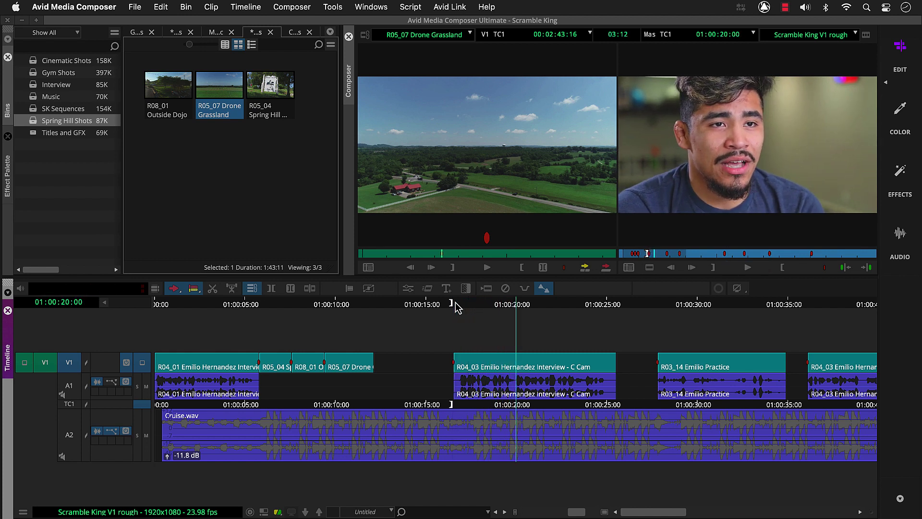
key("i")
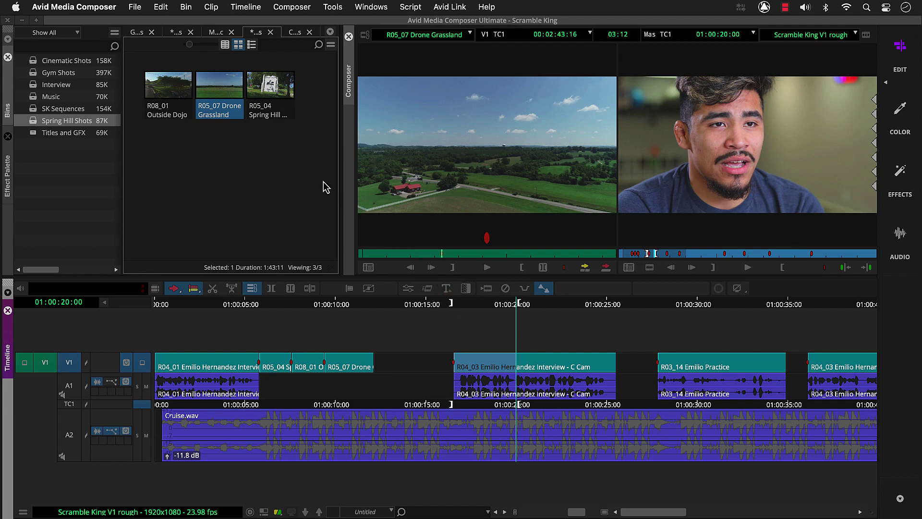
- Load R02_29 Teacher Demo from the gym bin, pick a later frame and overwrite it onto V1
left_click(137, 33)
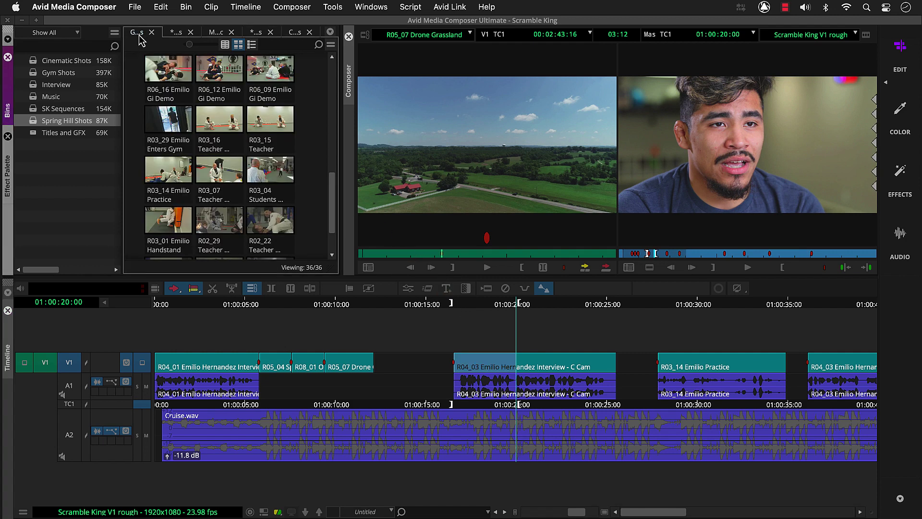
double_click(226, 219)
left_click(225, 220)
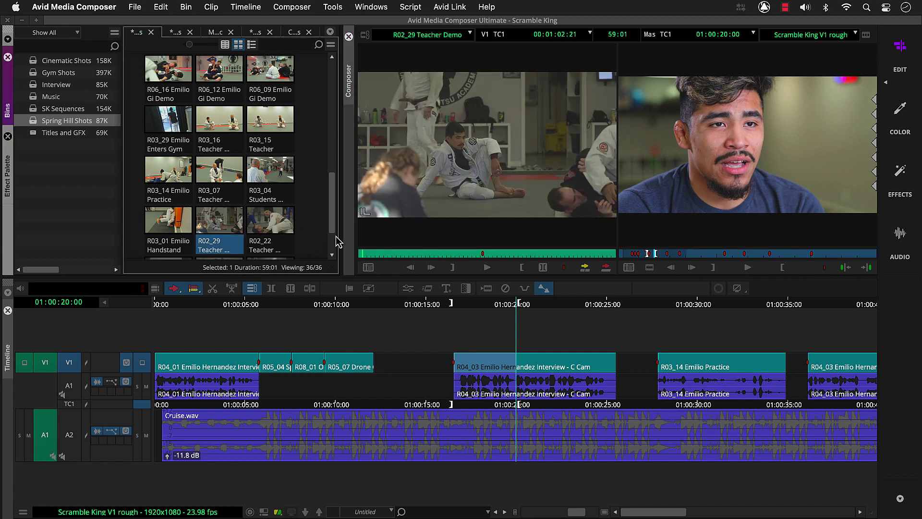
left_click(483, 253)
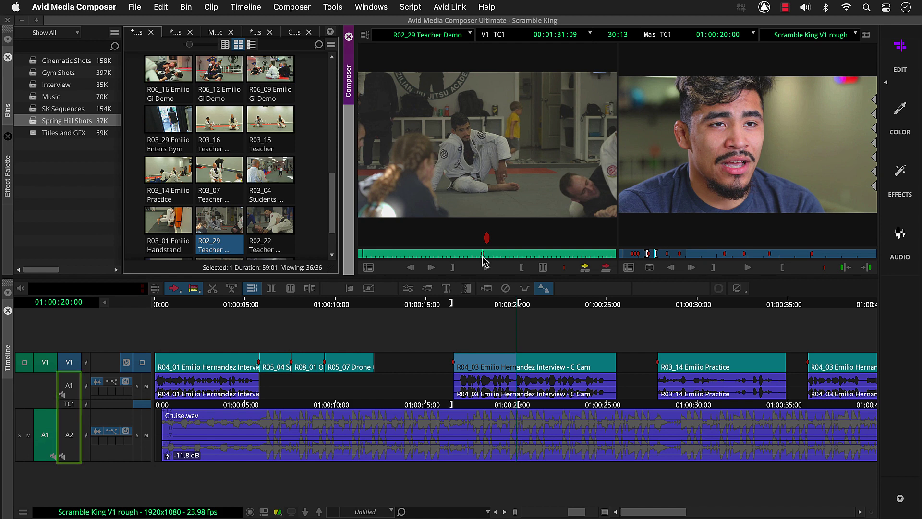
key("b")
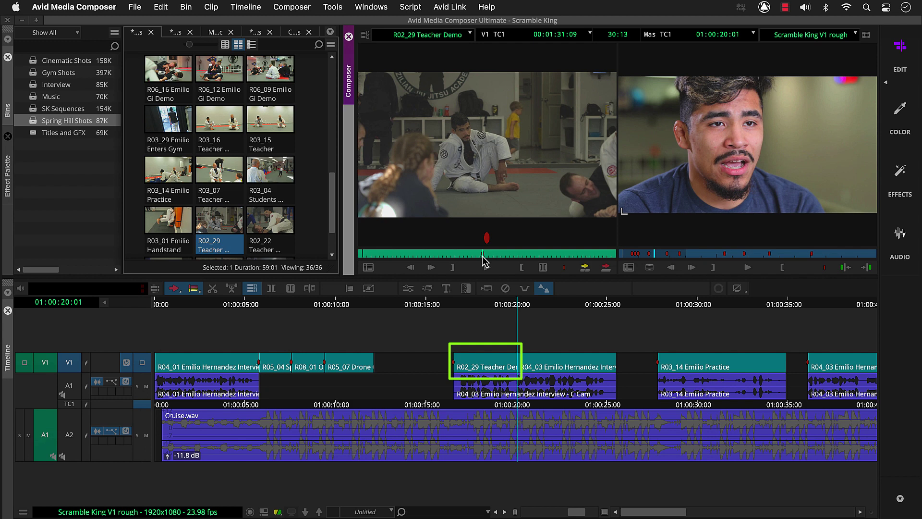
- Play back the new Teacher Demo edit, then move along the sequence to the next V1 gap
left_click(437, 304)
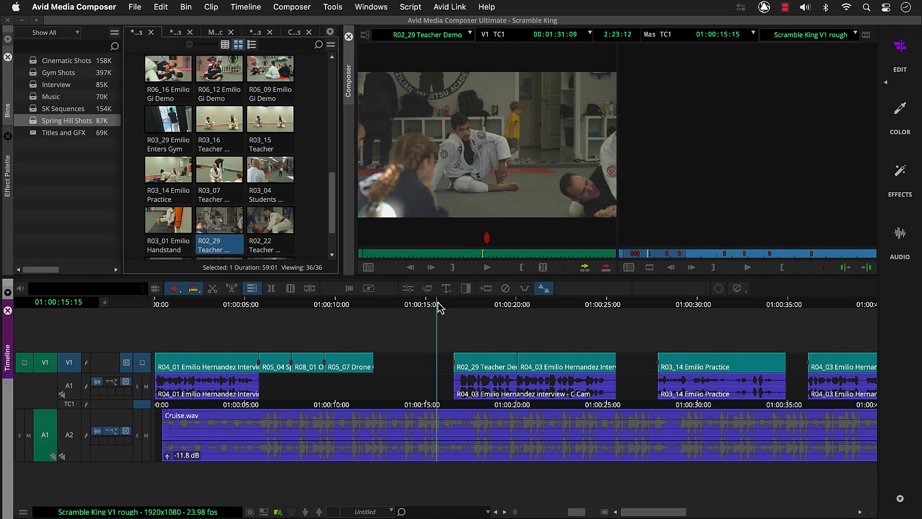
key("space")
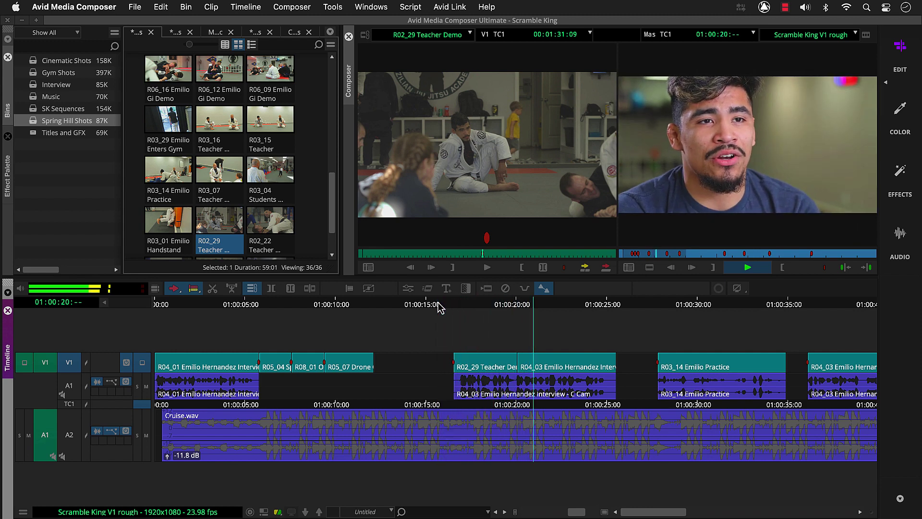
key("space")
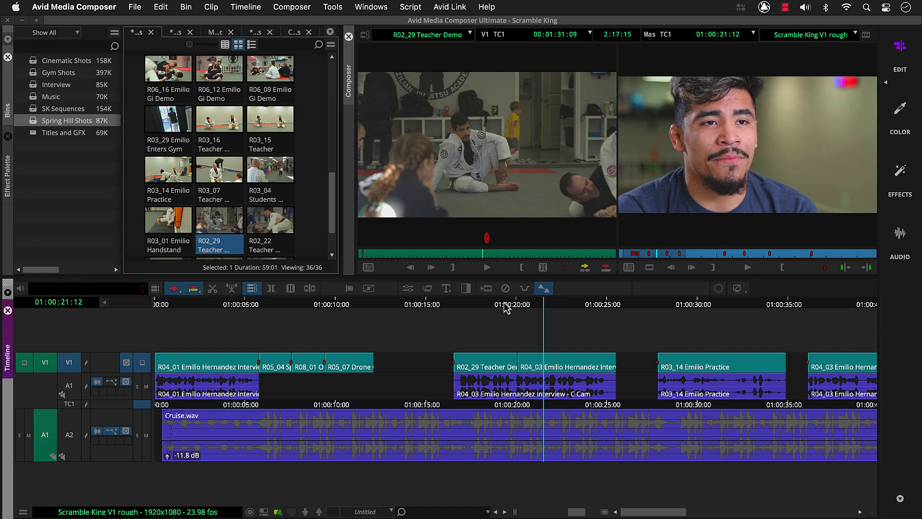
left_click(778, 307)
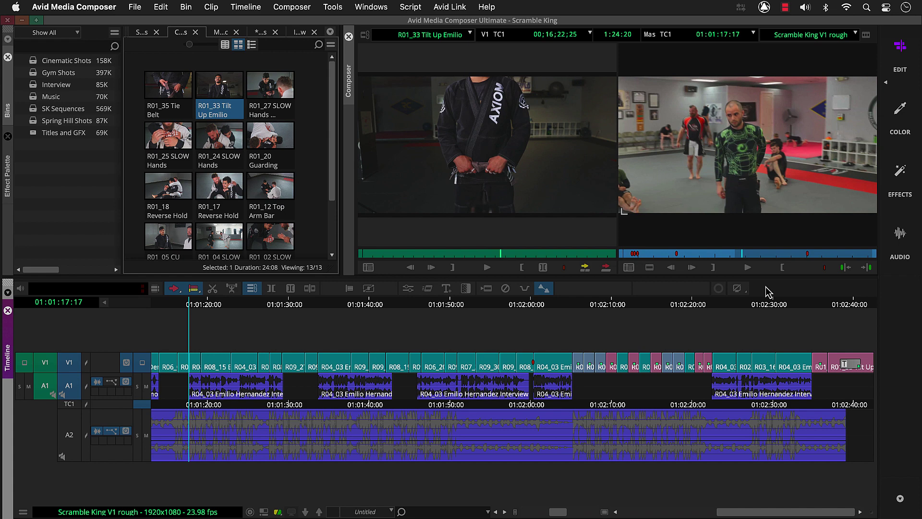
left_click(755, 272)
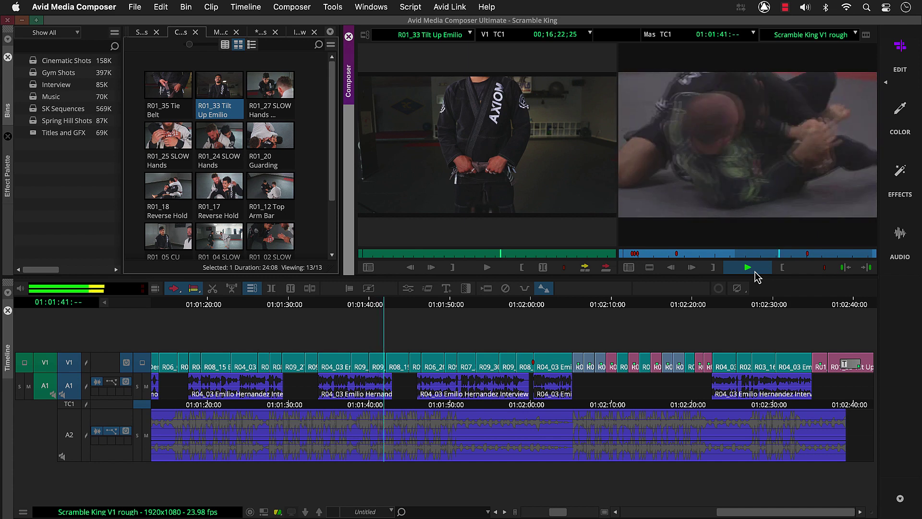
left_click(755, 273)
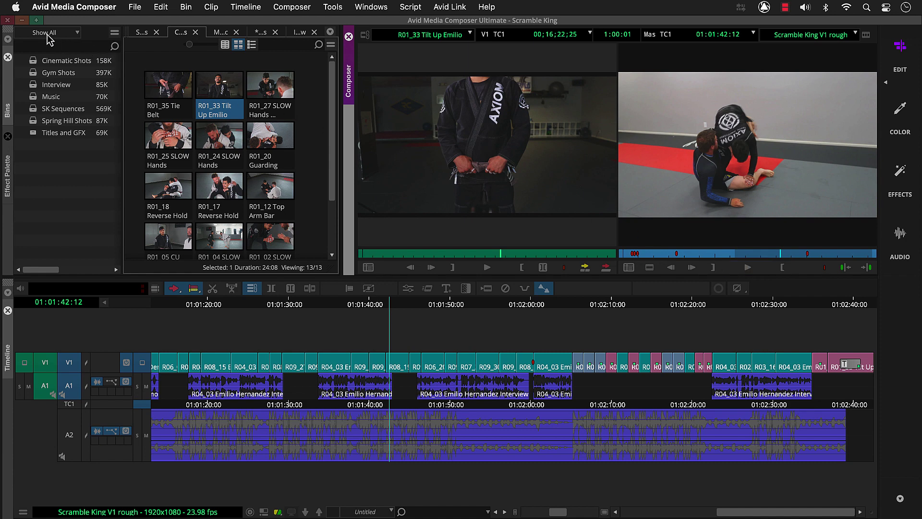
- Close Media Composer and confirm Leave in the 'Leave the application?' dialog
left_click(8, 23)
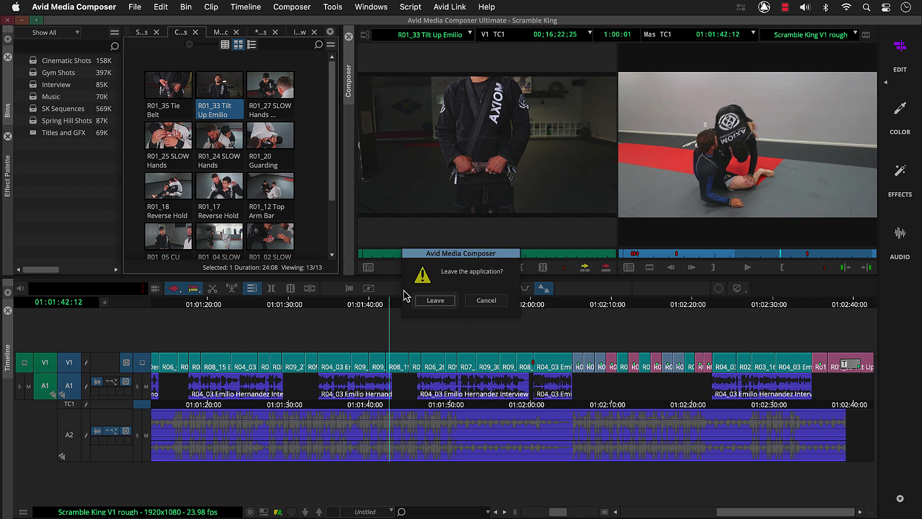
left_click(434, 300)
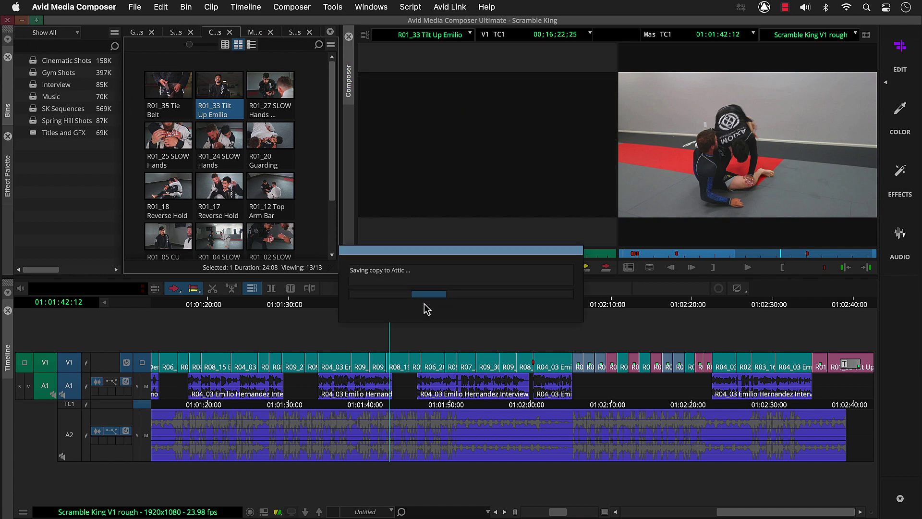